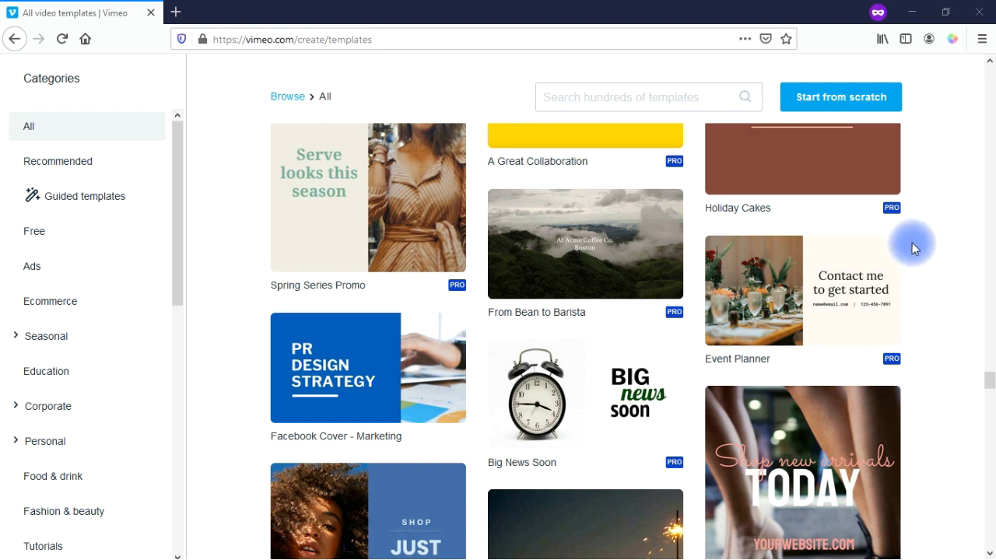
click(630, 102)
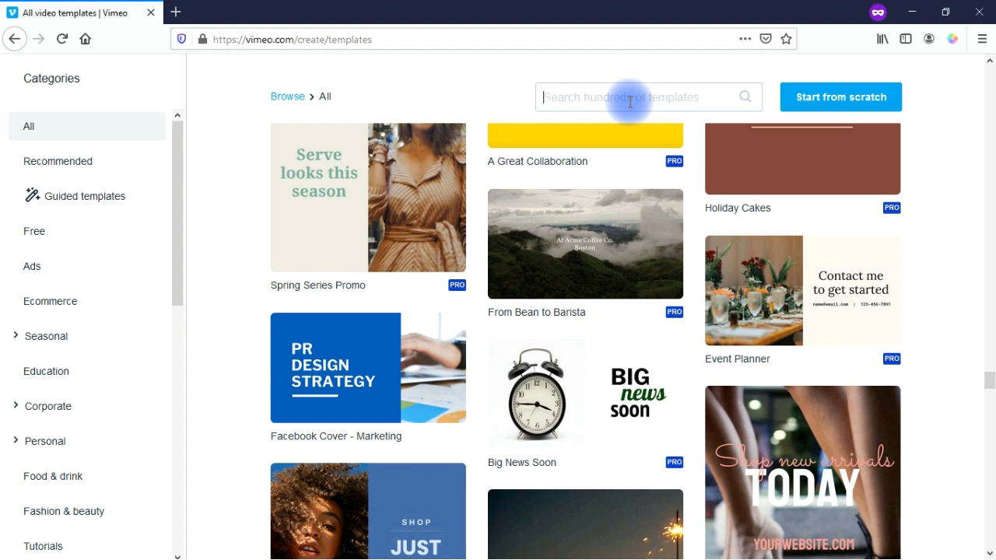
click(180, 270)
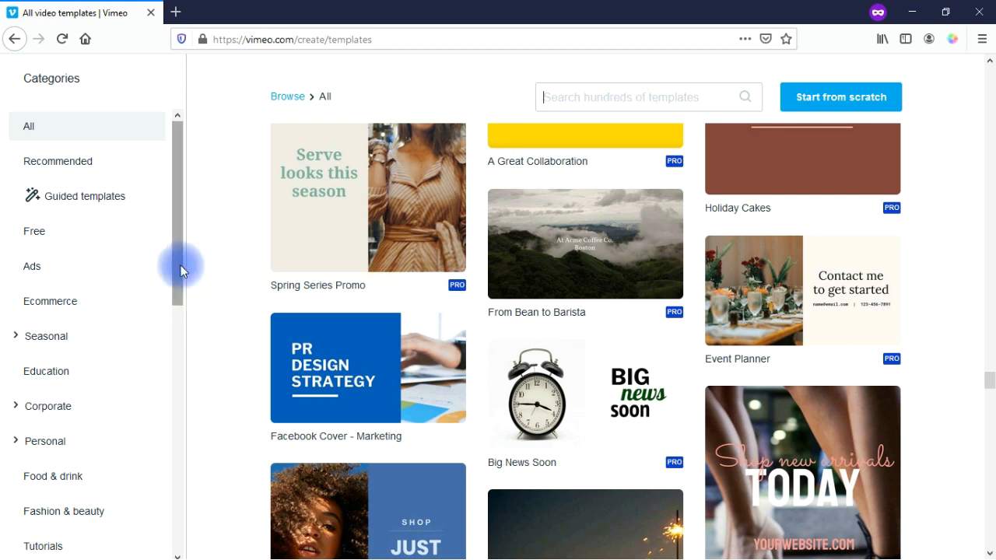
drag(179, 244, 177, 321)
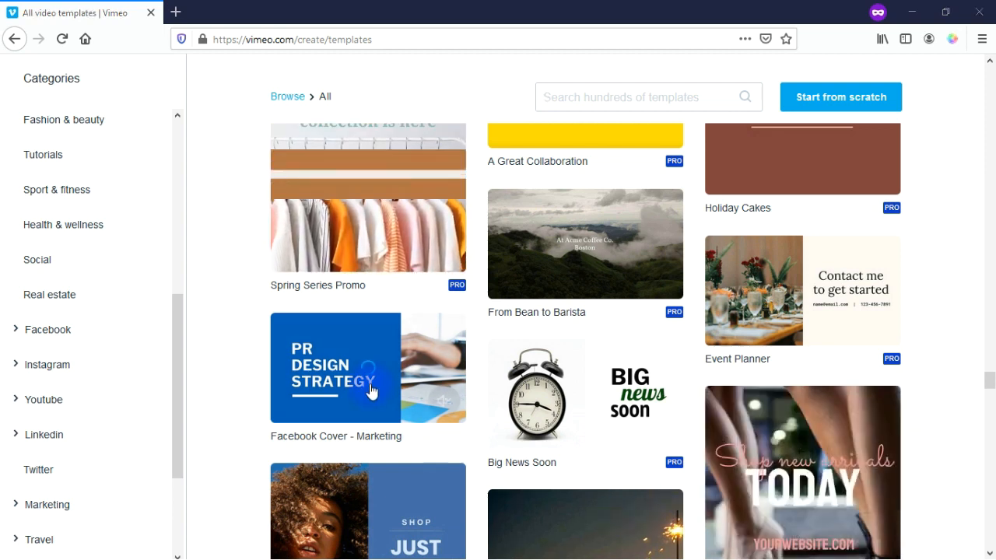
mouse_move(372, 390)
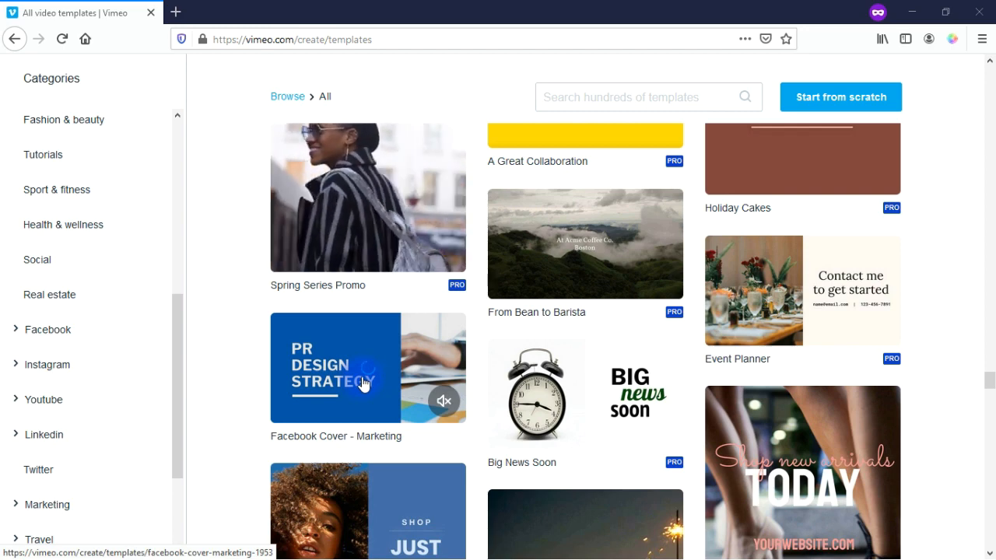
Step: Preview the Facebook Cover - Marketing template and open it in the editor for customizing
click(362, 381)
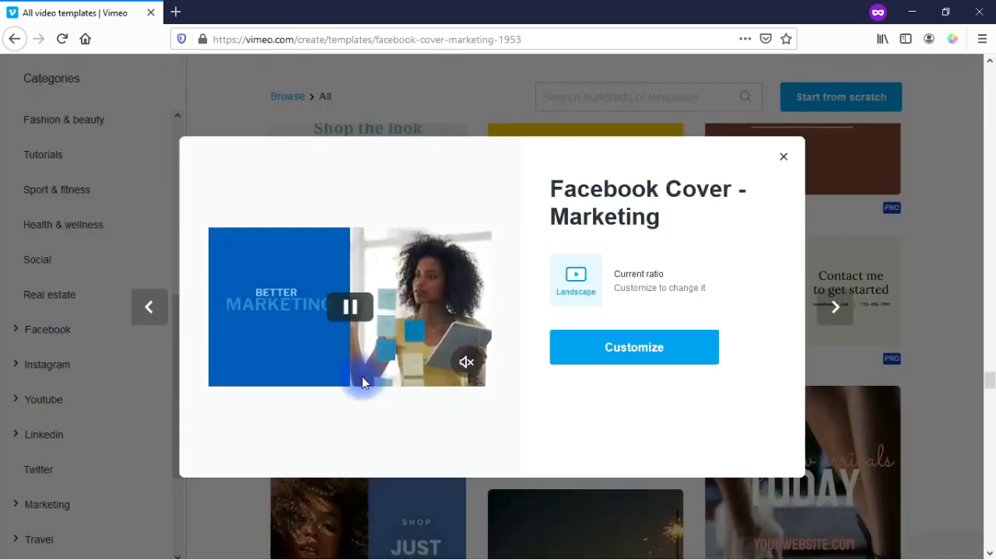
click(636, 356)
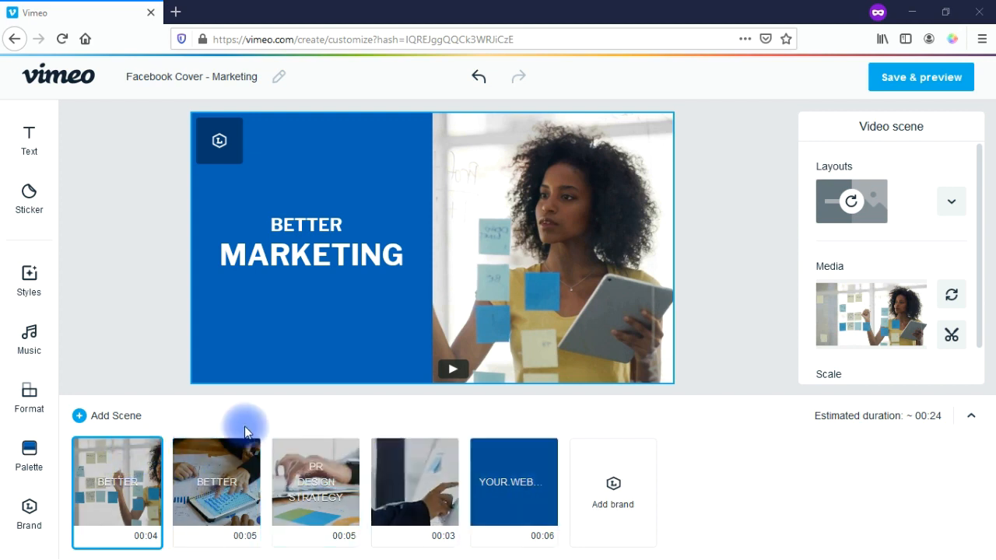
click(116, 418)
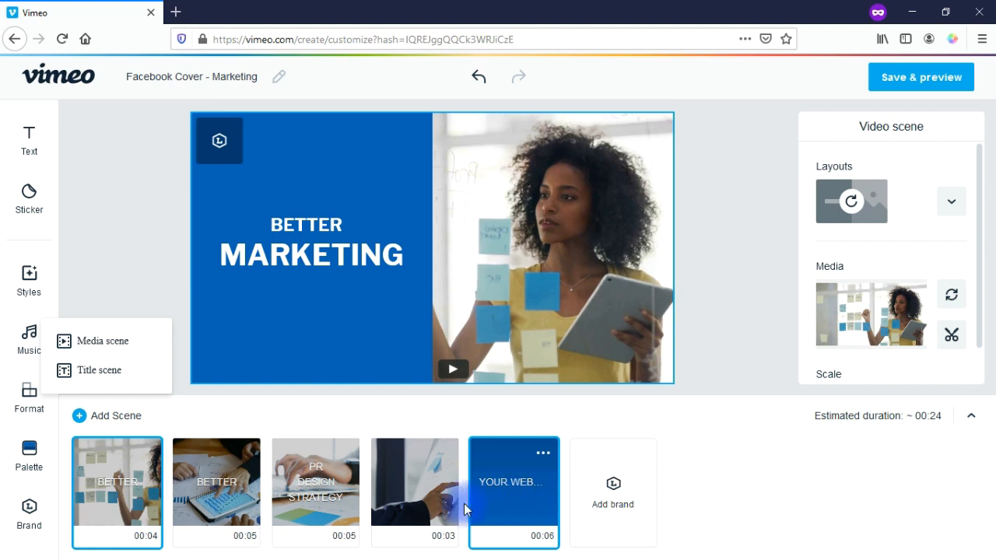
mouse_move(270, 495)
click(267, 496)
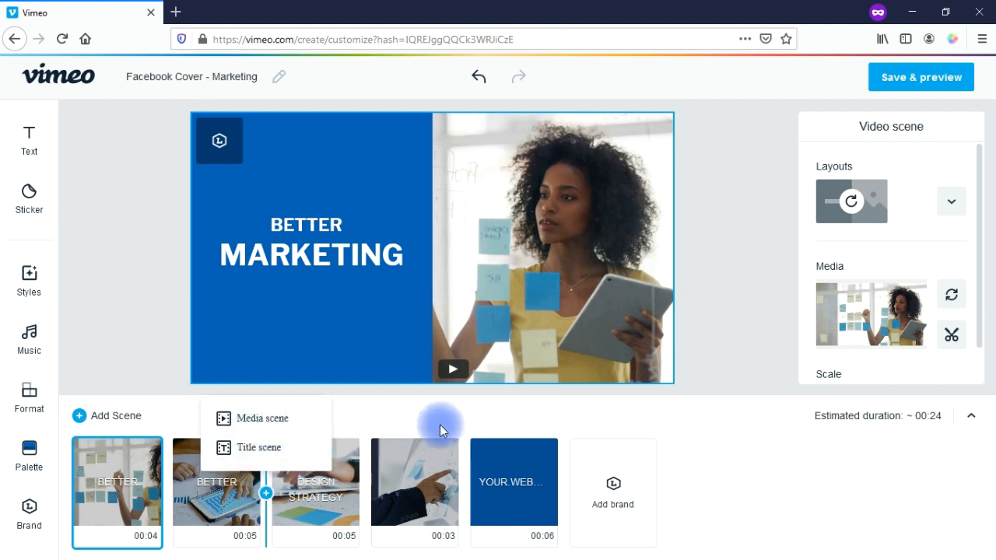
click(605, 424)
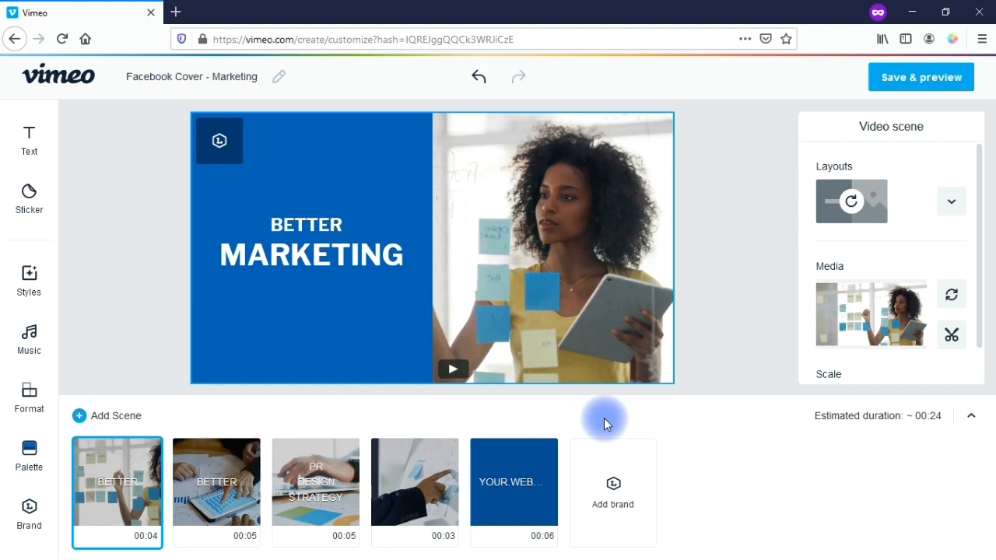
drag(534, 470, 564, 484)
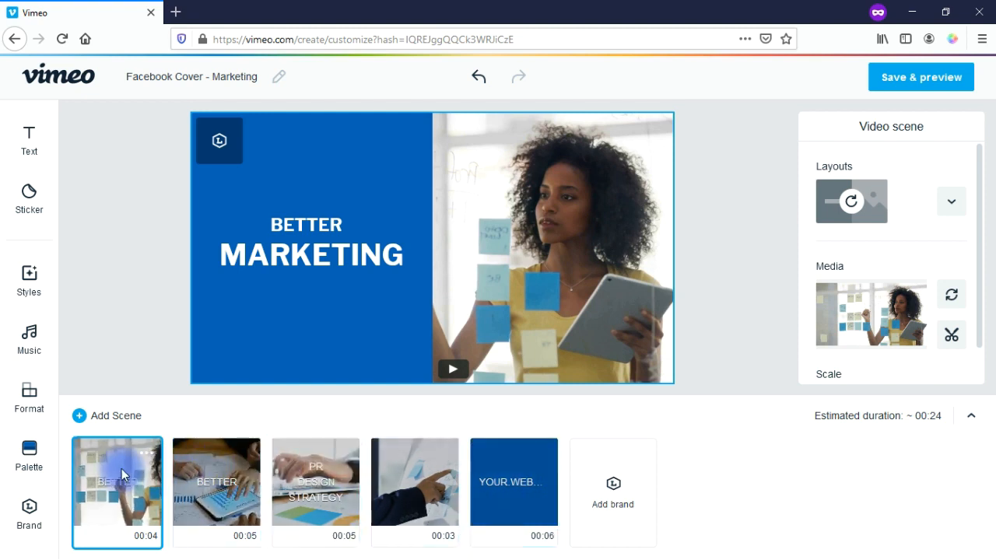
Step: Open the Trim window for scene 1's clip from its options menu
click(148, 456)
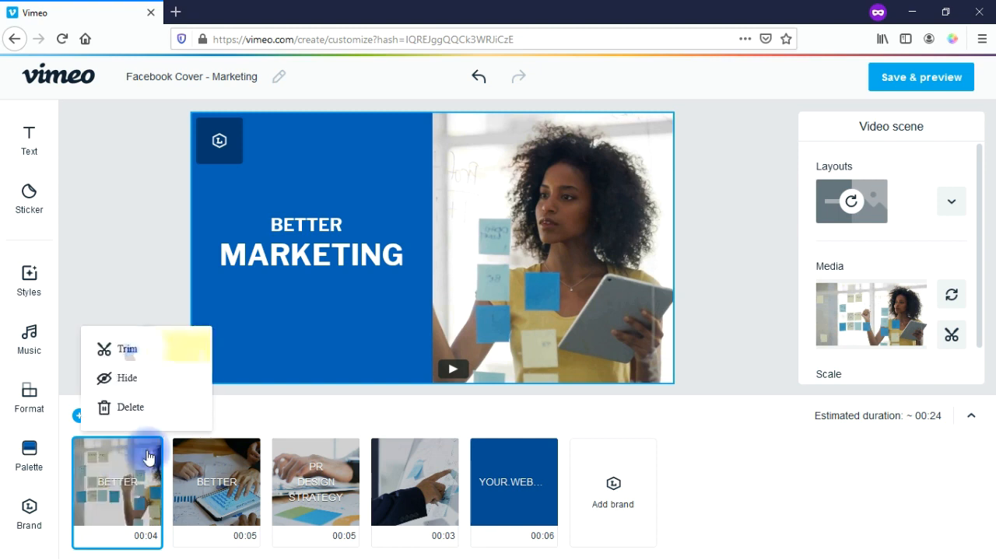
click(146, 352)
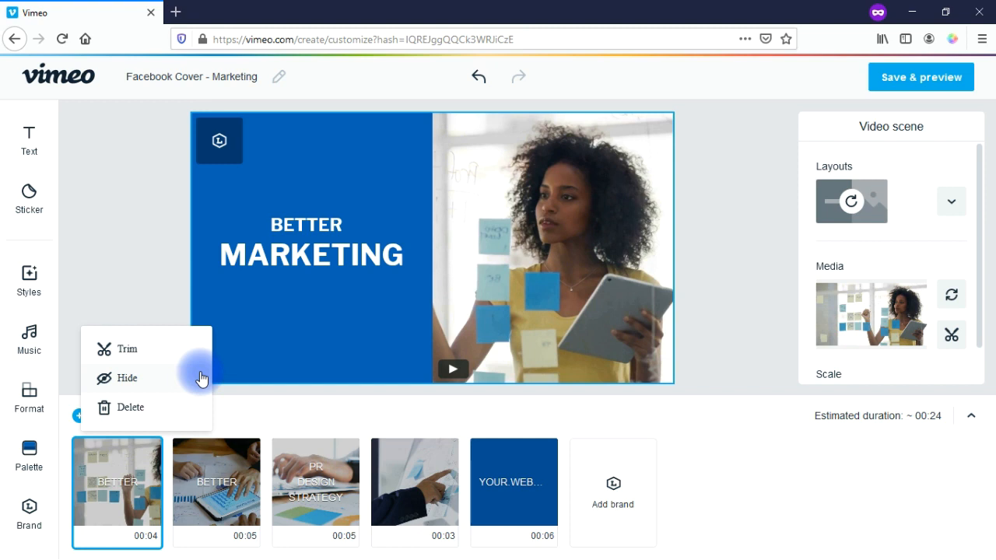
click(149, 354)
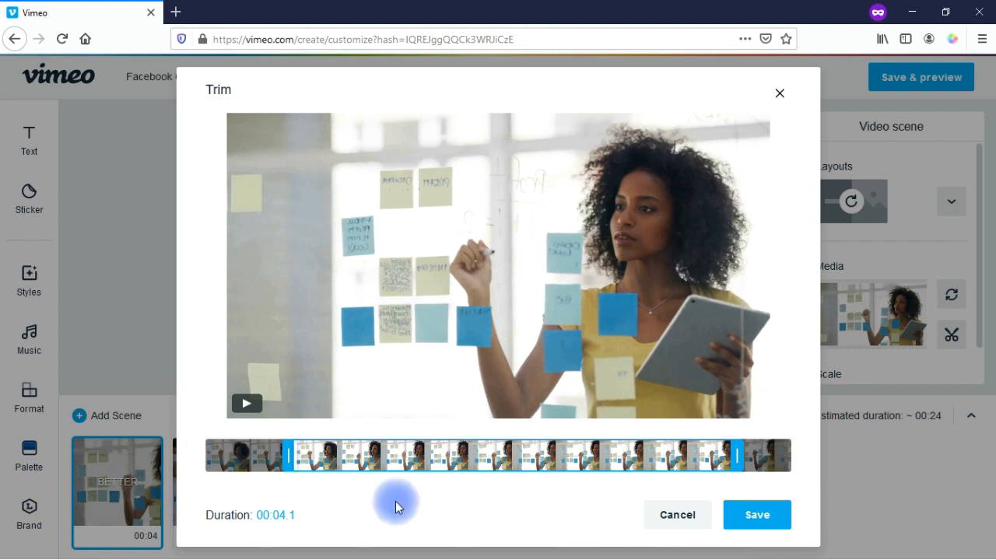
Step: Test trim points between 00:00.0 and 00:05.2 on scene 1's clip, then cancel the changes
drag(288, 455, 194, 461)
drag(739, 454, 647, 459)
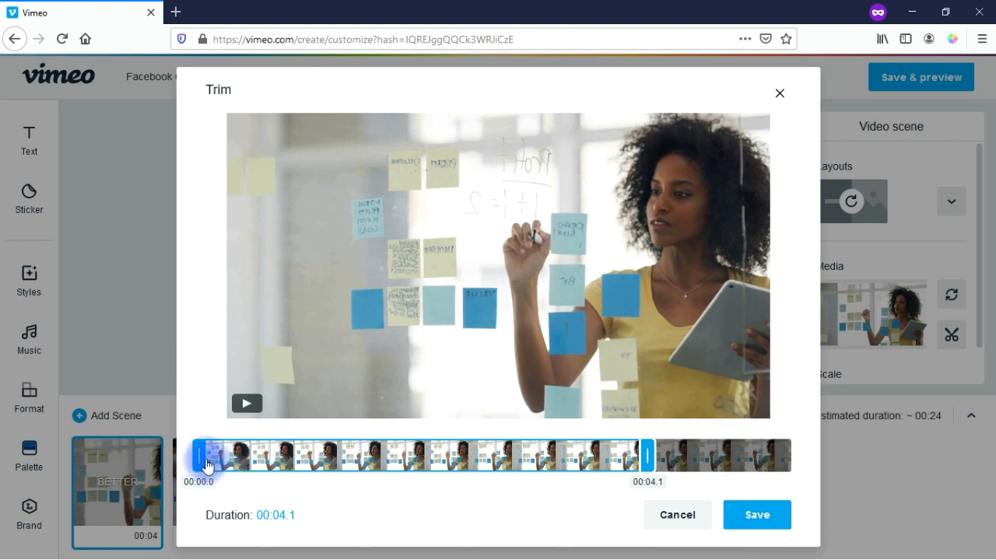
drag(204, 461, 179, 470)
click(279, 520)
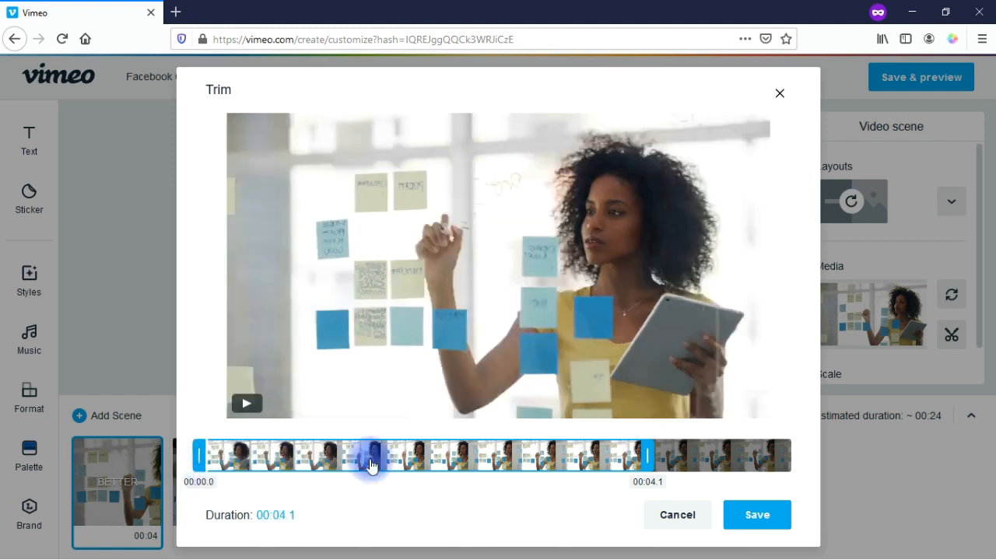
click(644, 457)
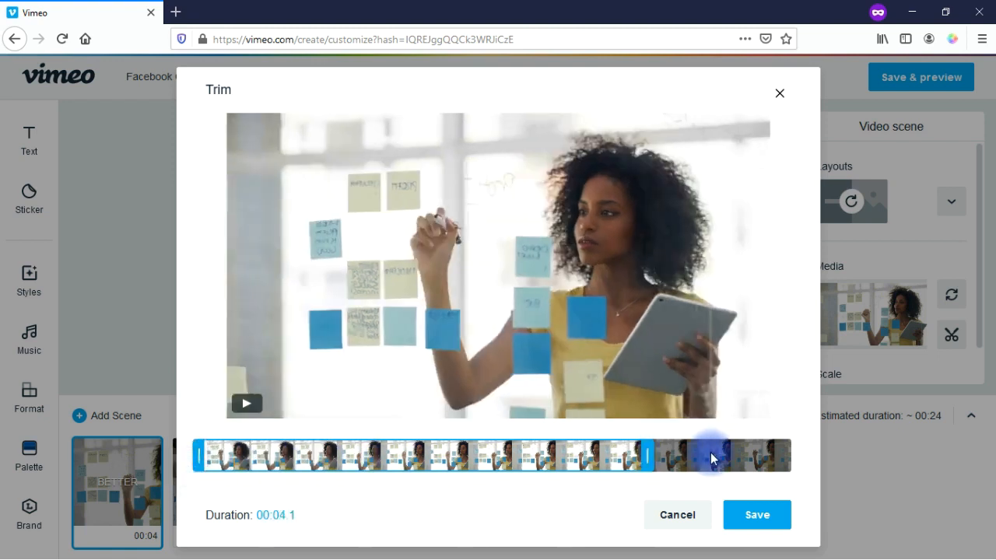
drag(649, 458, 763, 470)
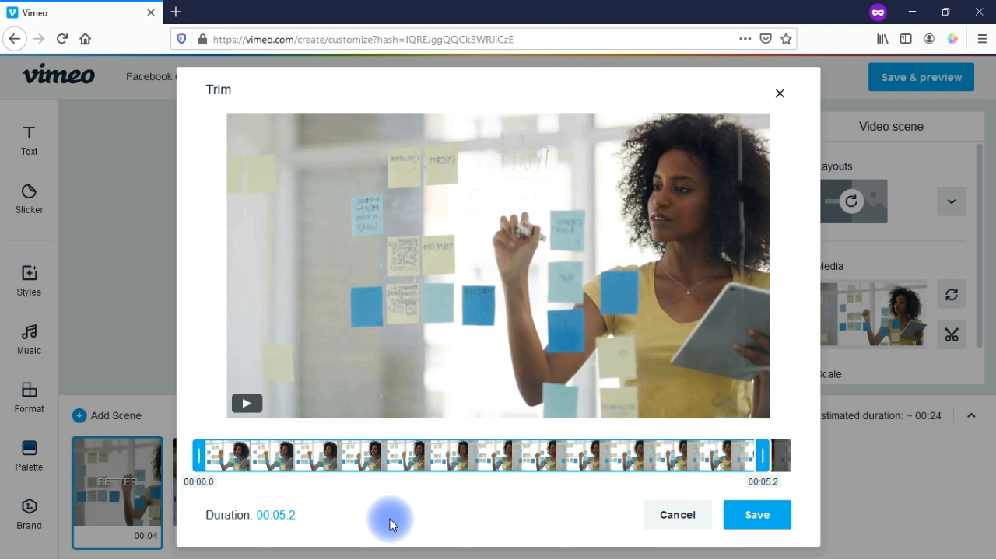
click(669, 515)
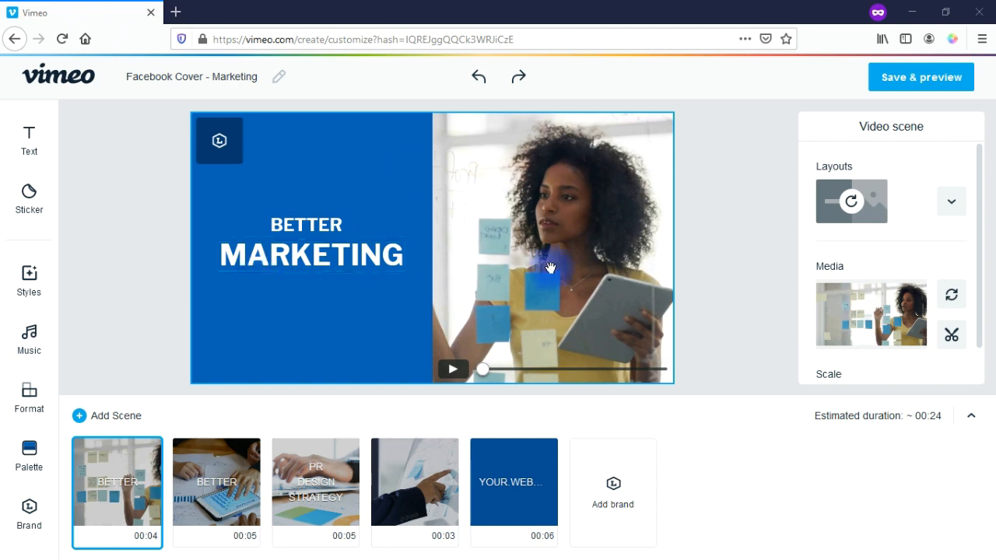
Step: Try several scene 1 layouts and settle on photo left with the BETTER MARKETING title right
click(949, 207)
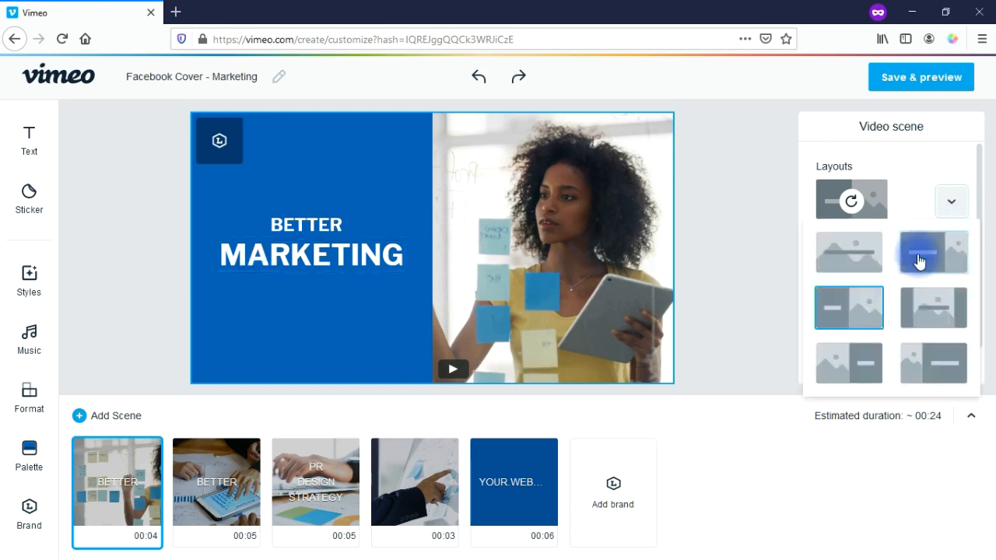
click(851, 313)
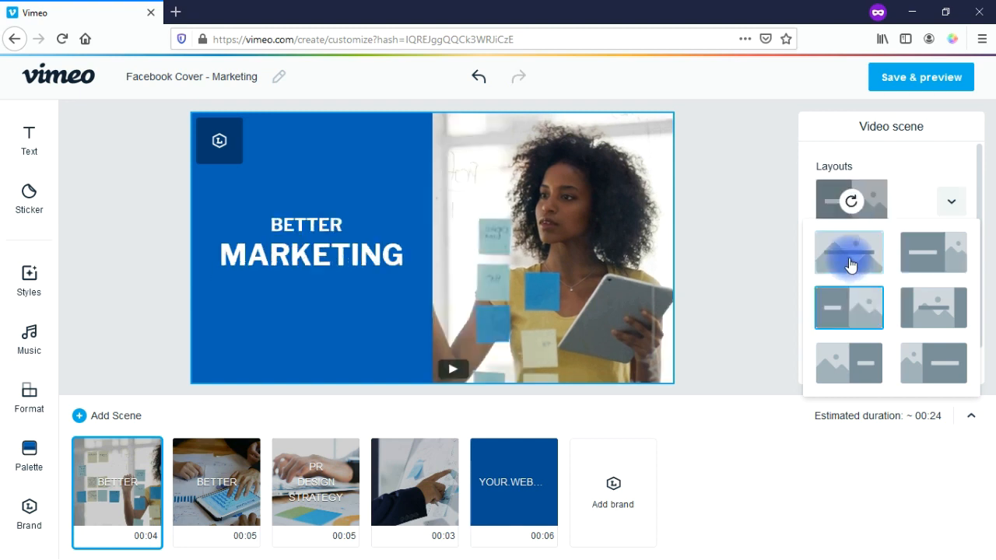
click(851, 265)
click(934, 312)
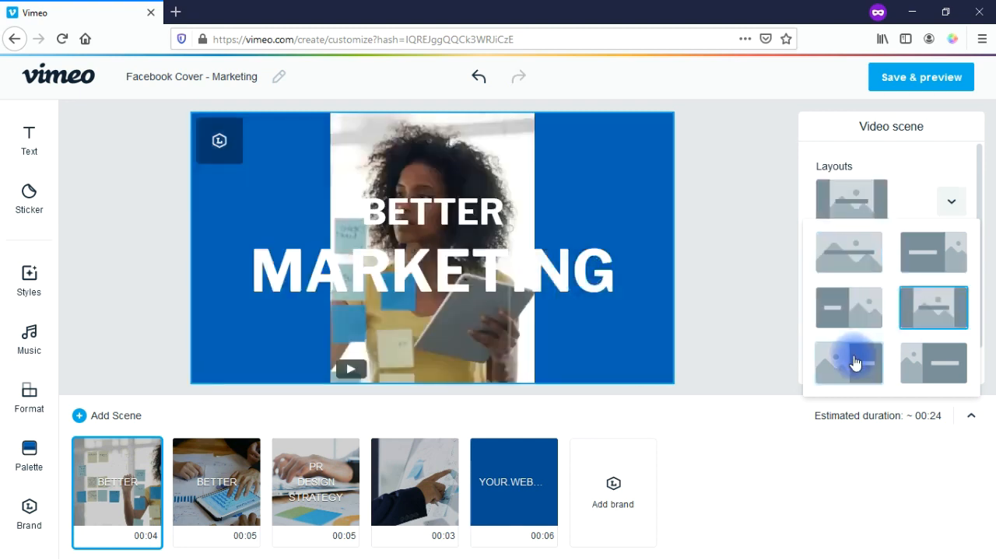
click(934, 363)
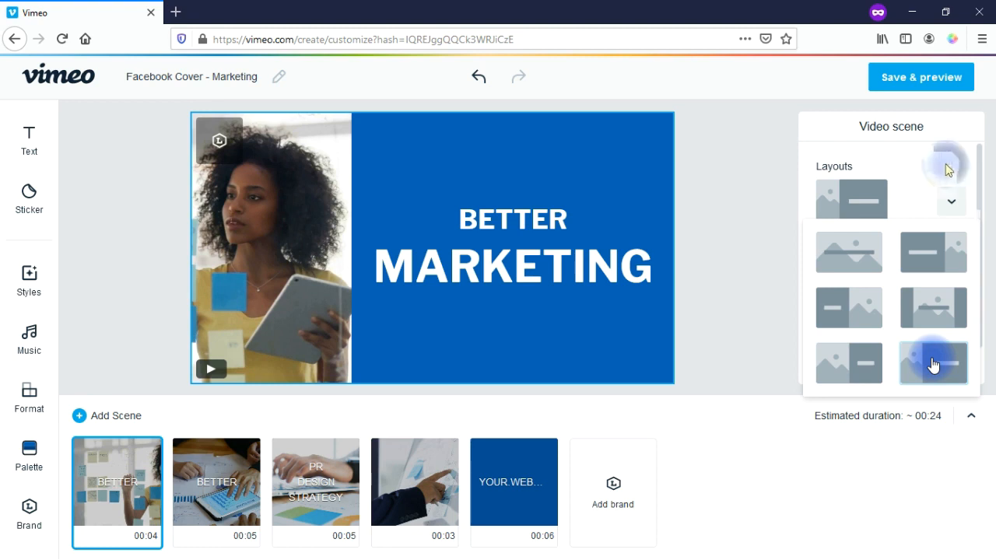
click(781, 180)
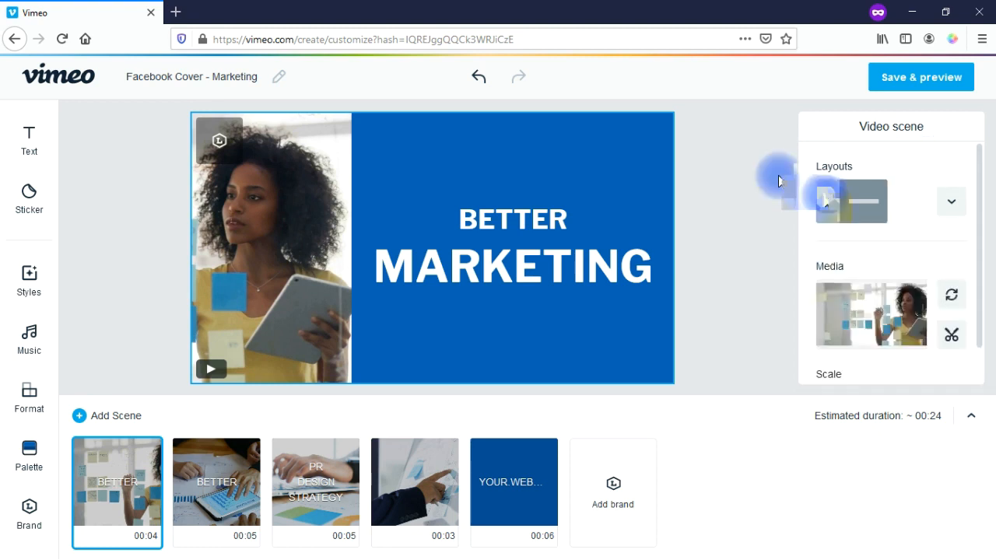
click(950, 296)
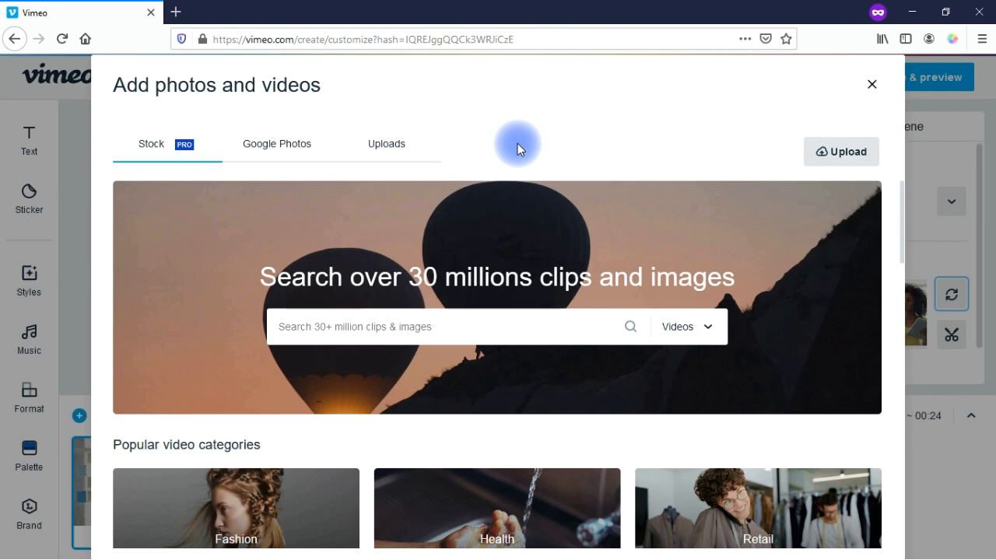
mouse_move(906, 211)
mouse_down()
mouse_move(894, 500)
mouse_move(911, 249)
mouse_move(925, 198)
mouse_up()
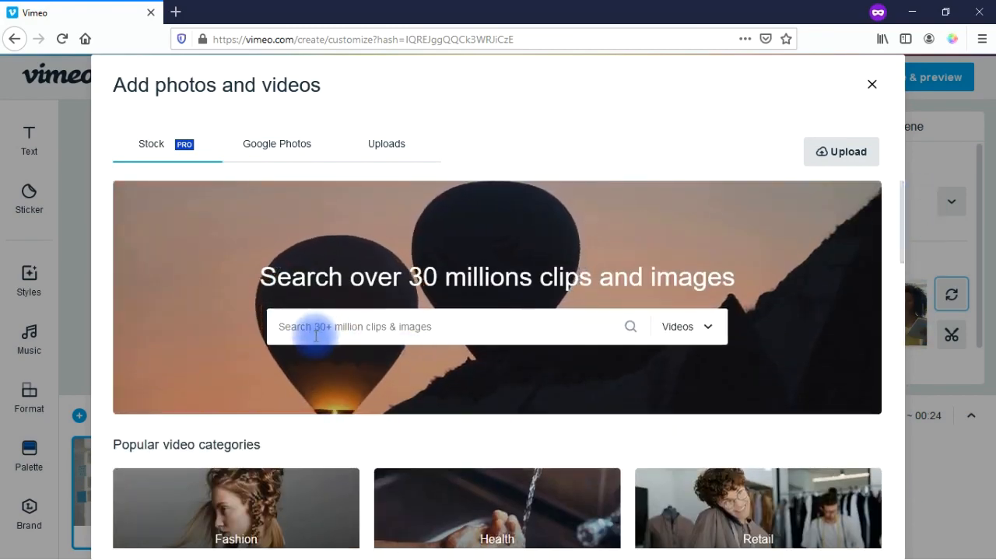
click(713, 334)
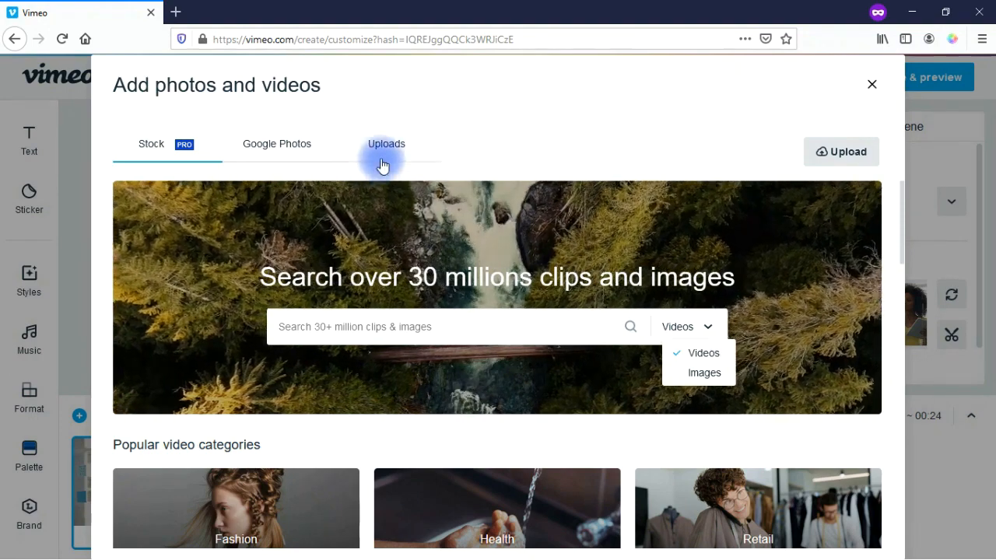
click(870, 92)
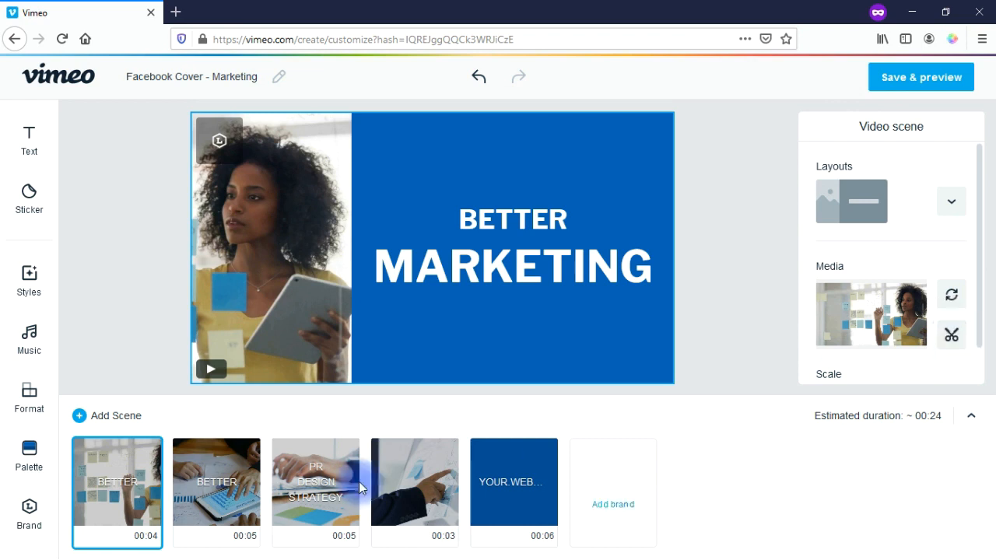
drag(978, 289, 978, 374)
drag(825, 356, 812, 376)
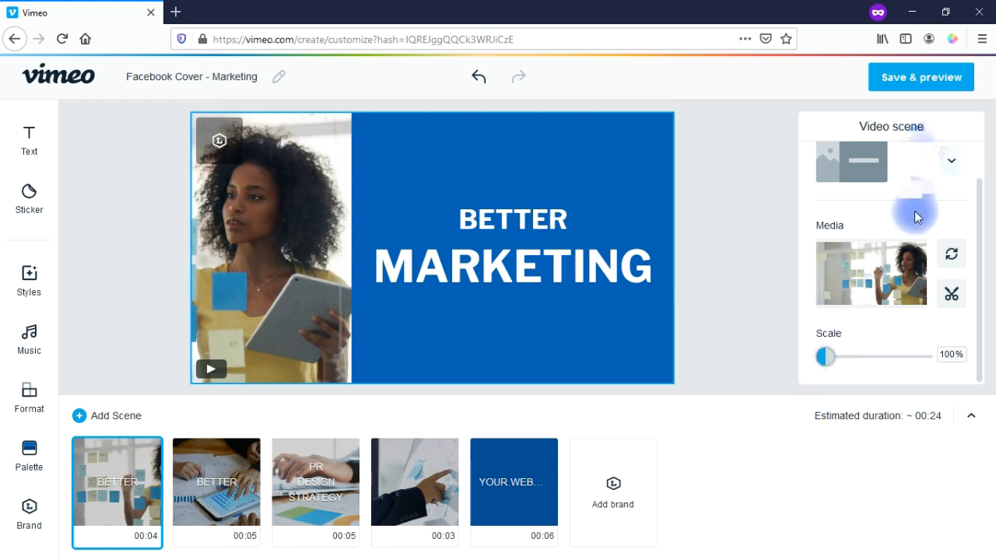
key(ctrl+z)
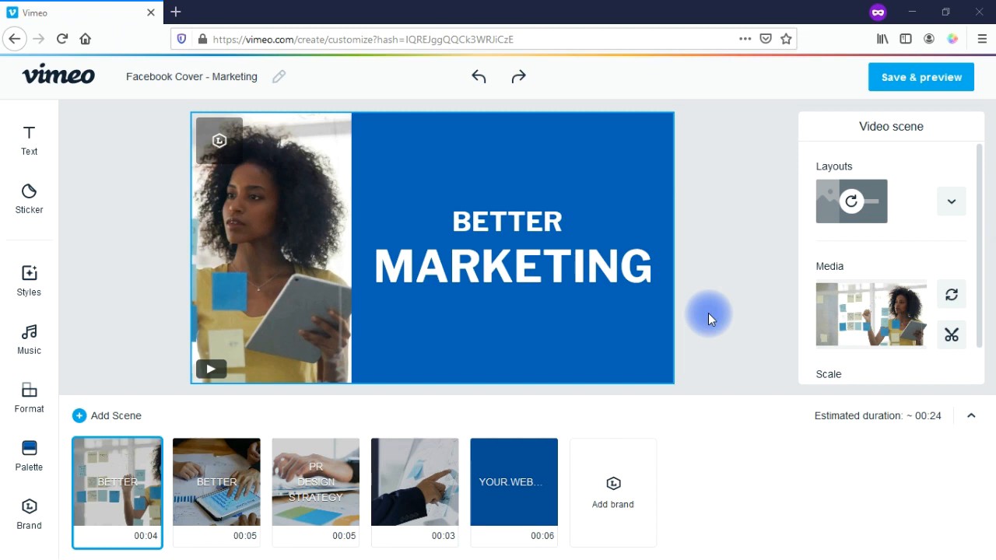
Step: Select BETTER, keep its Fade animation, and shrink the heading to about 13%
click(545, 220)
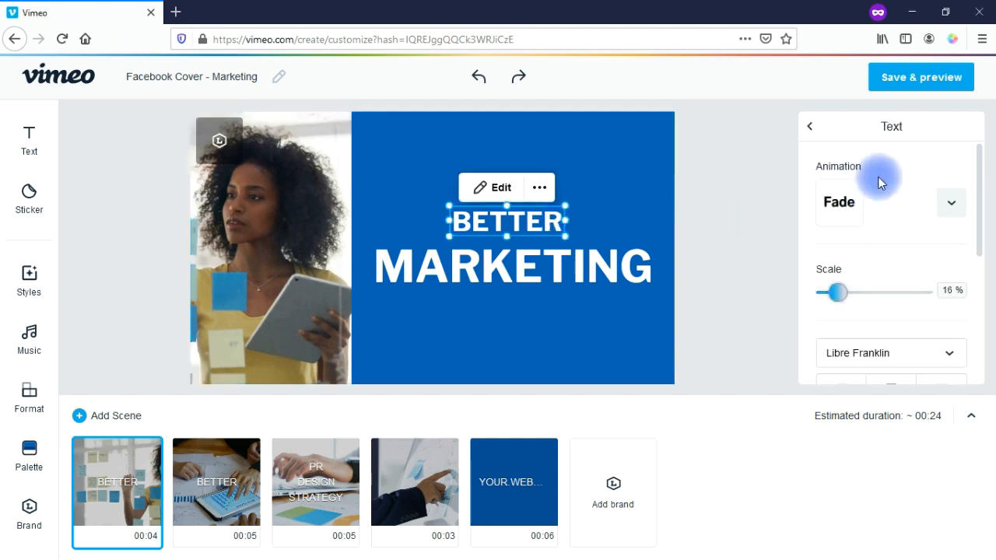
click(953, 208)
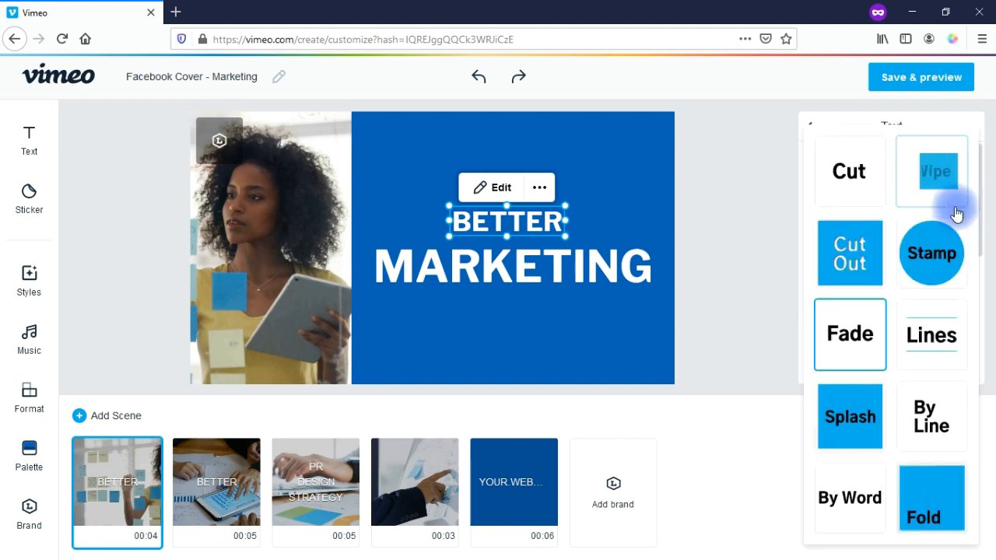
drag(981, 176, 981, 204)
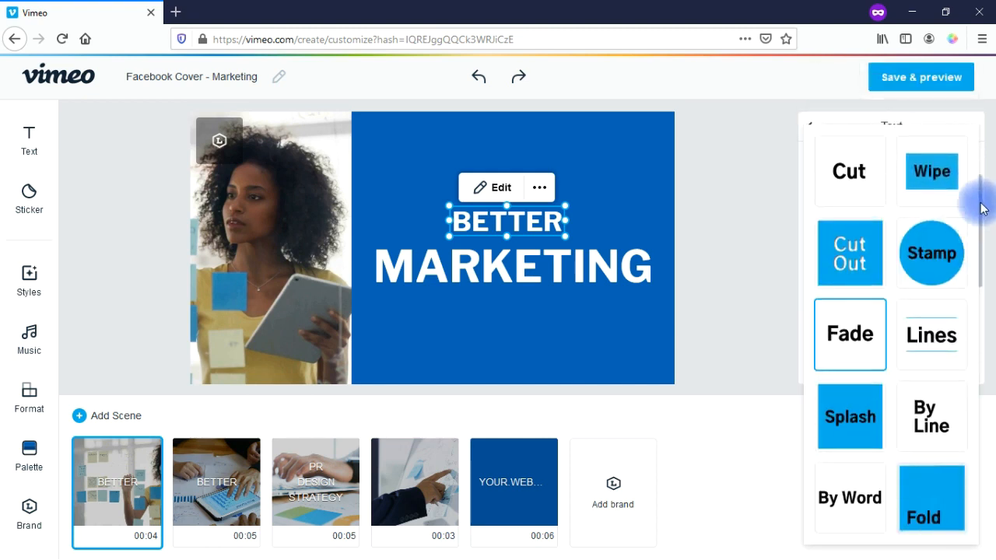
click(772, 242)
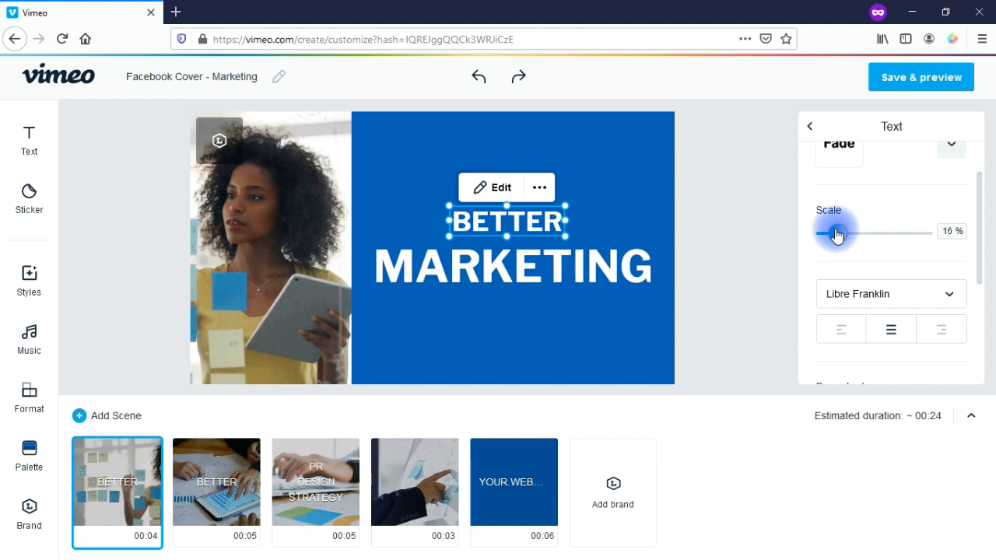
mouse_move(837, 235)
mouse_down()
mouse_move(874, 238)
mouse_move(835, 234)
mouse_up()
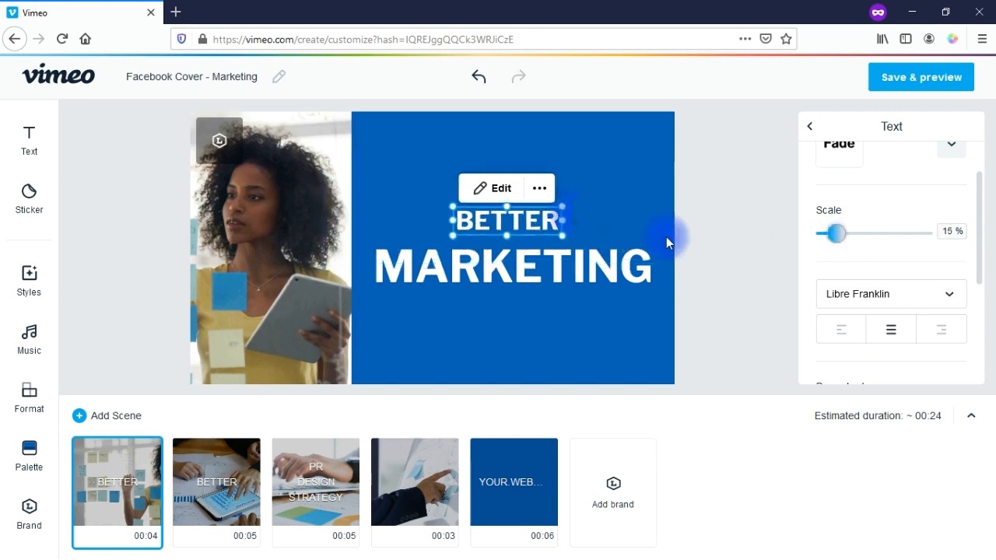
drag(601, 197, 547, 204)
drag(978, 260, 982, 294)
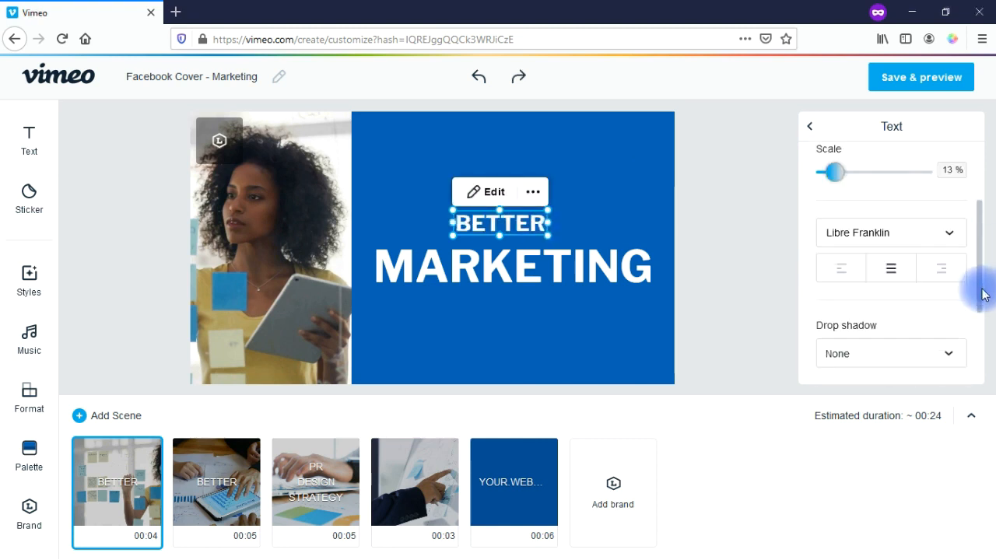
Step: Review BETTER's font and drop shadow lists, leaving the font and None shadow unchanged
click(954, 235)
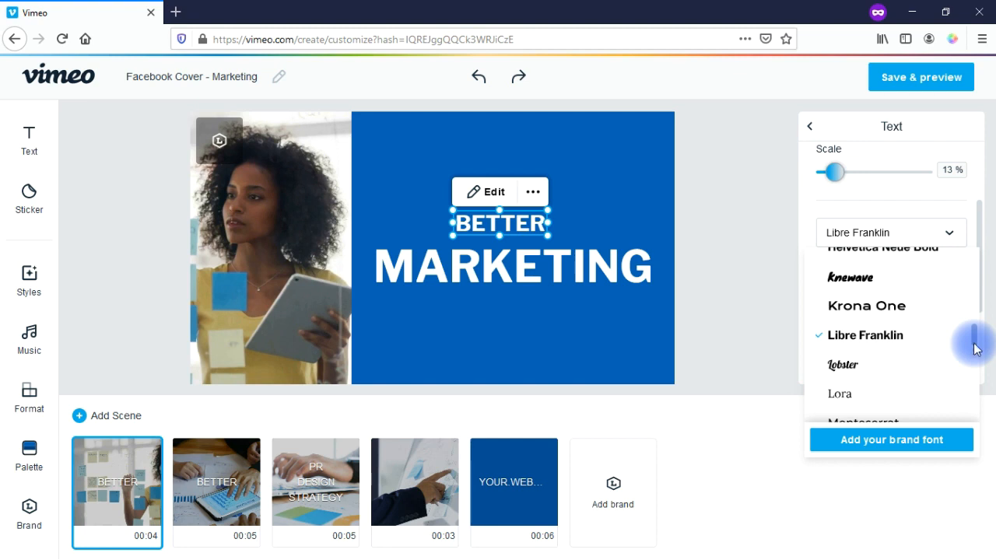
scroll(975, 335, up, 1)
drag(977, 334, 972, 414)
click(747, 311)
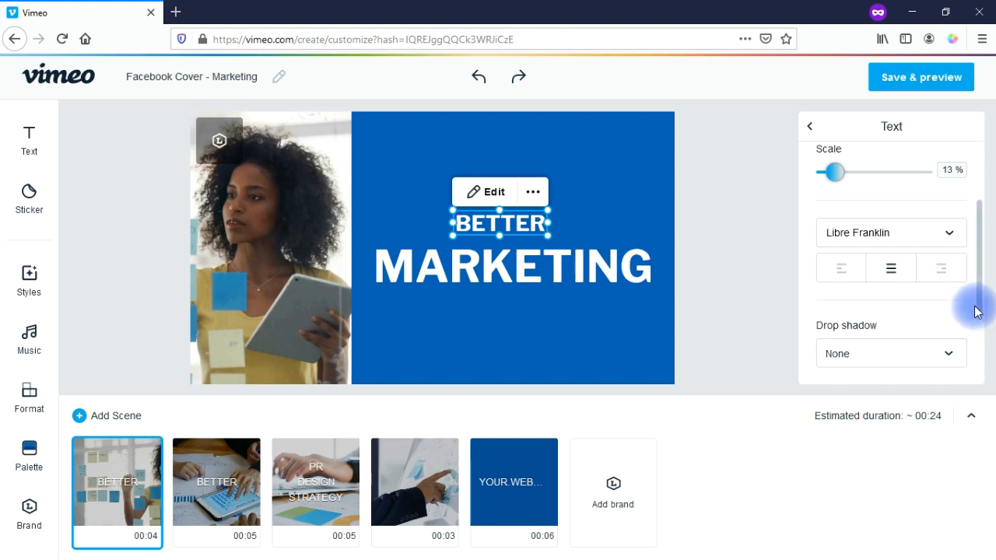
drag(972, 296, 972, 356)
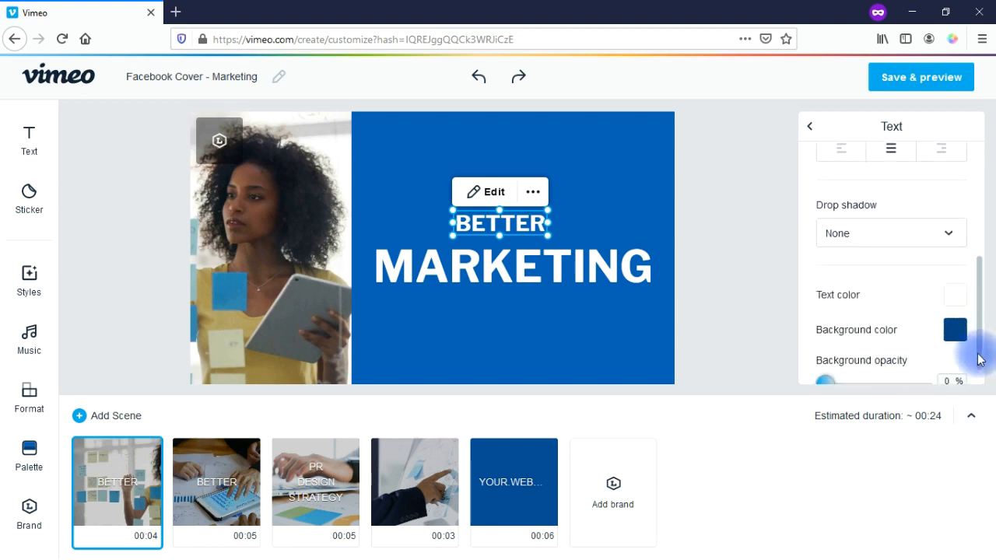
click(876, 235)
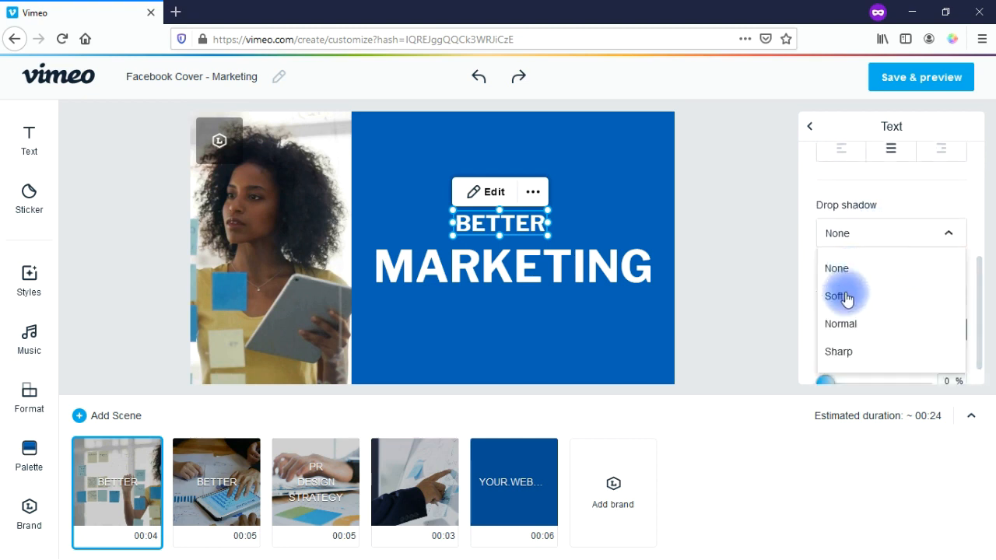
click(745, 340)
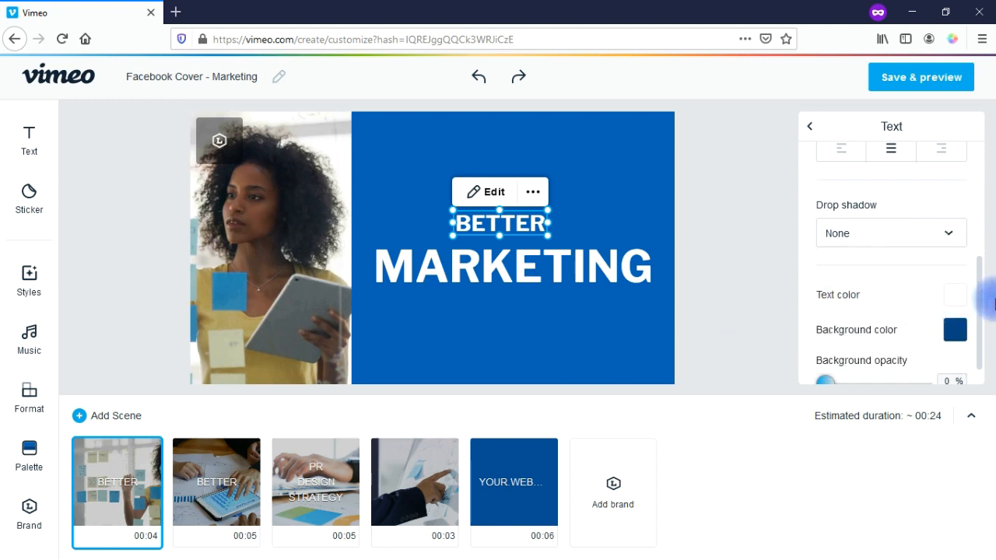
drag(973, 288, 982, 337)
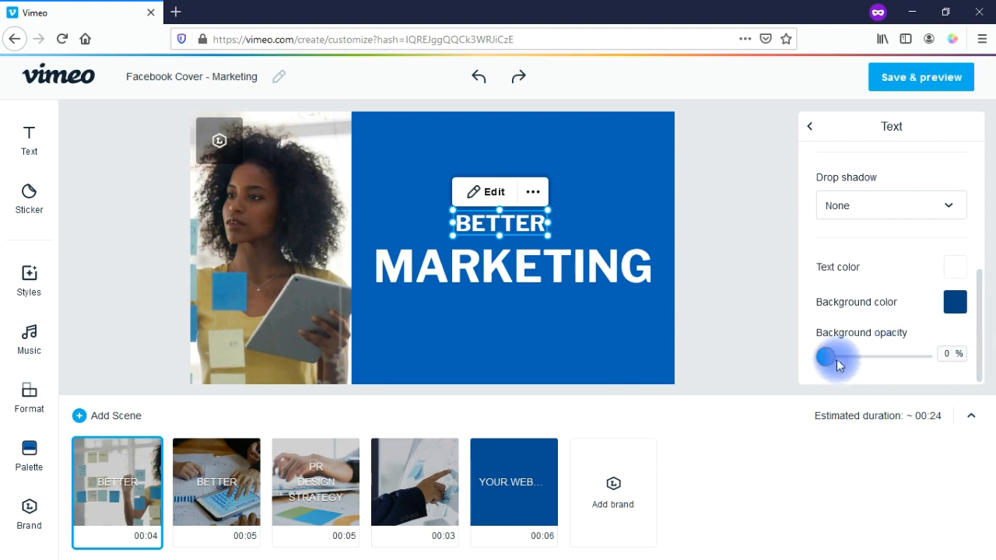
Step: Give BETTER a red-orange background colour with its opacity set back to 0%
click(956, 304)
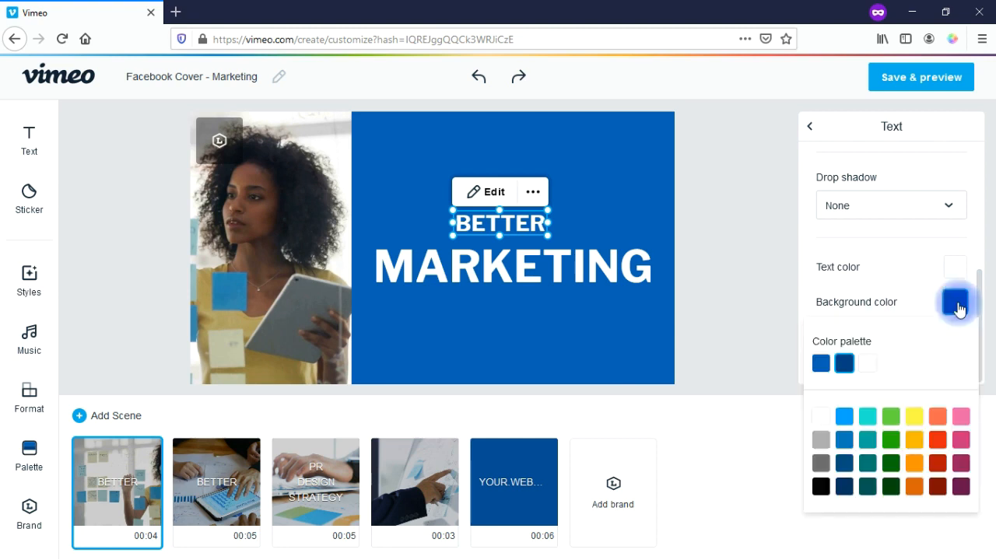
click(936, 440)
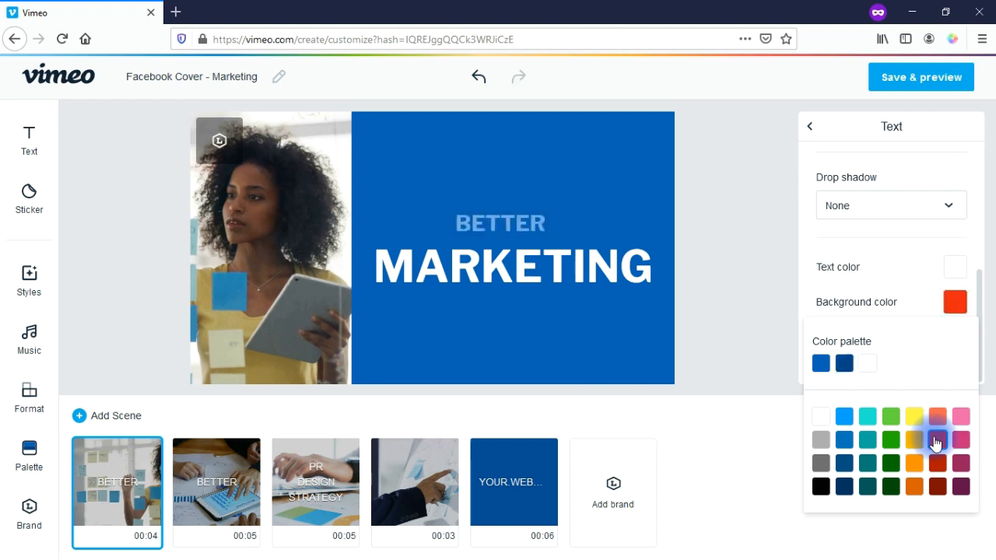
click(766, 333)
drag(811, 354, 937, 357)
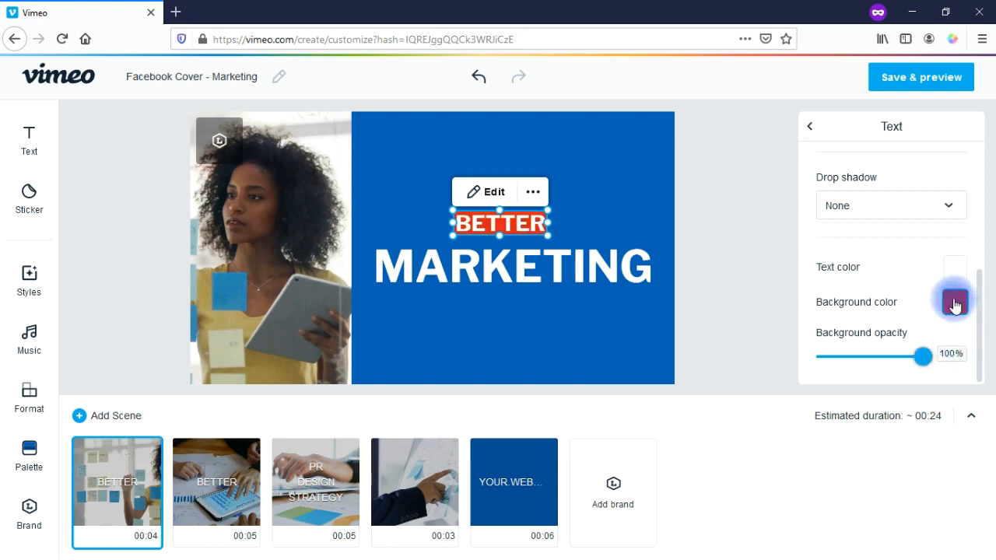
drag(923, 359, 814, 363)
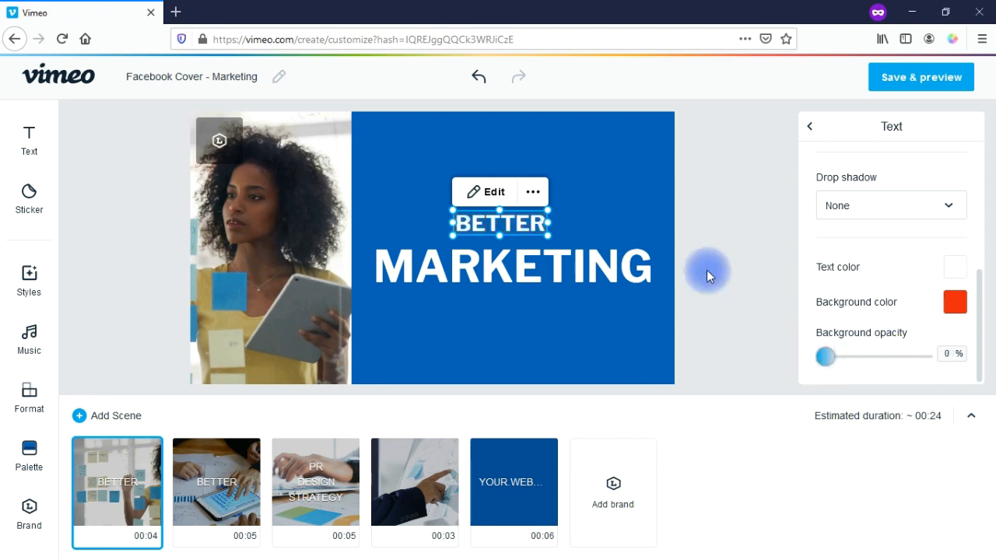
click(533, 192)
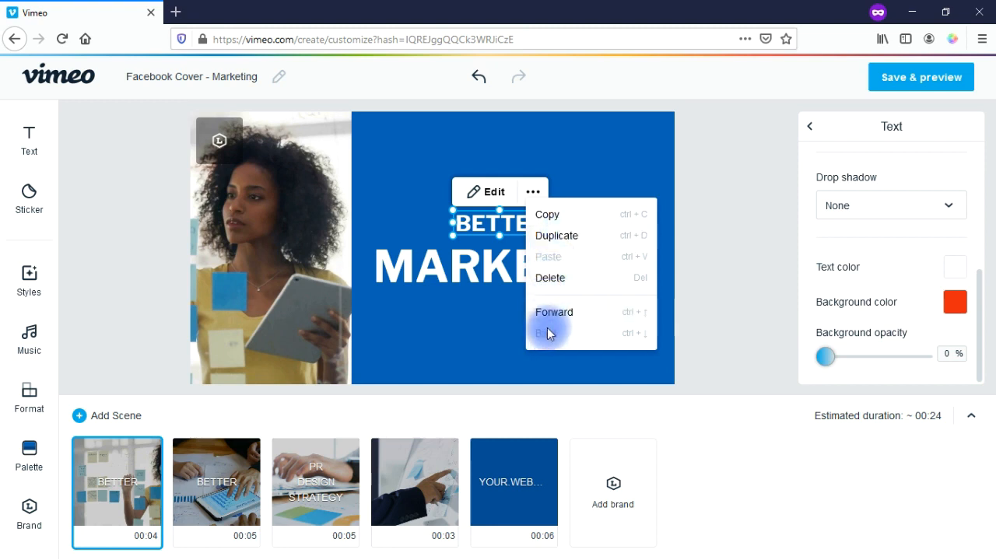
Step: Change the heading text to the person's full name, highlight the surname, and confirm with Done
click(480, 201)
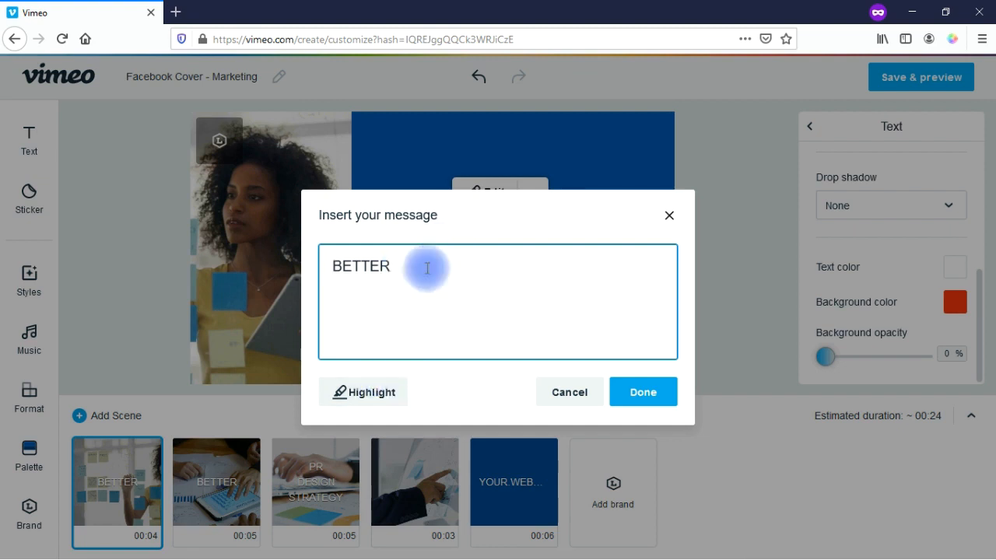
drag(412, 270, 333, 267)
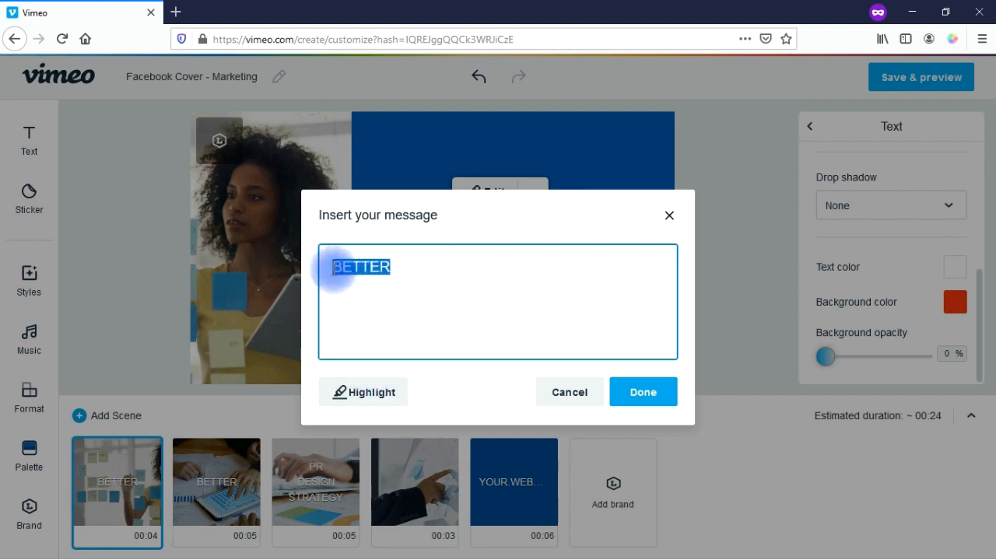
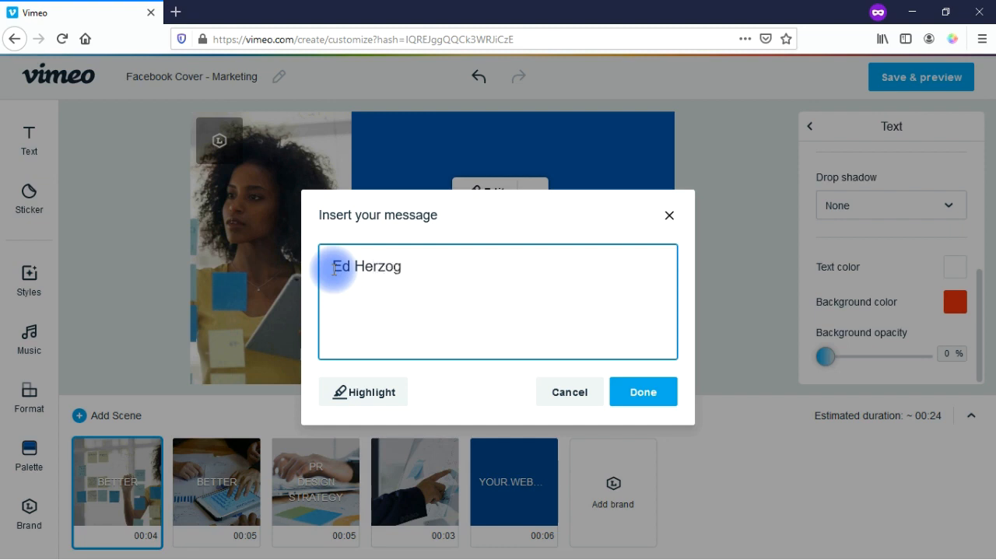
drag(354, 267, 404, 265)
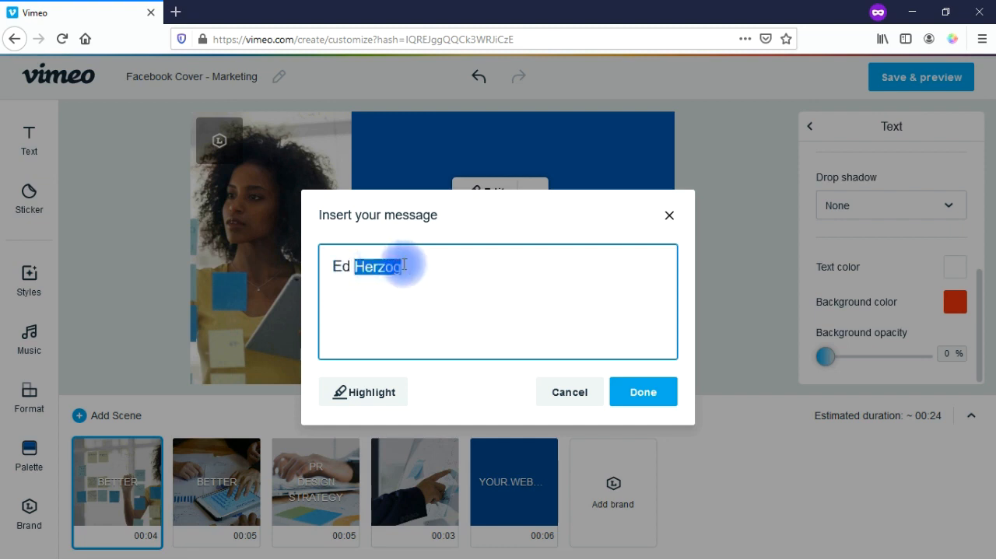
click(351, 400)
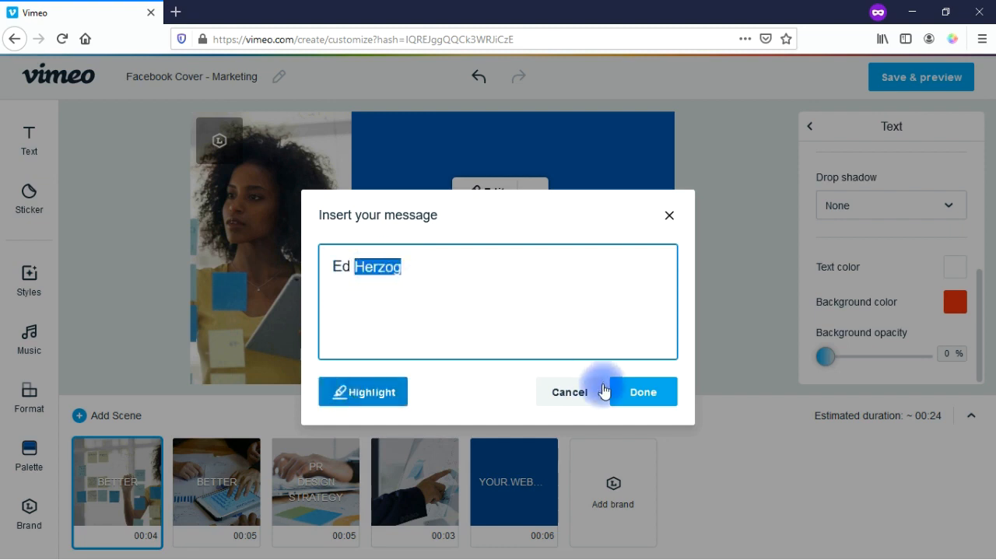
click(639, 391)
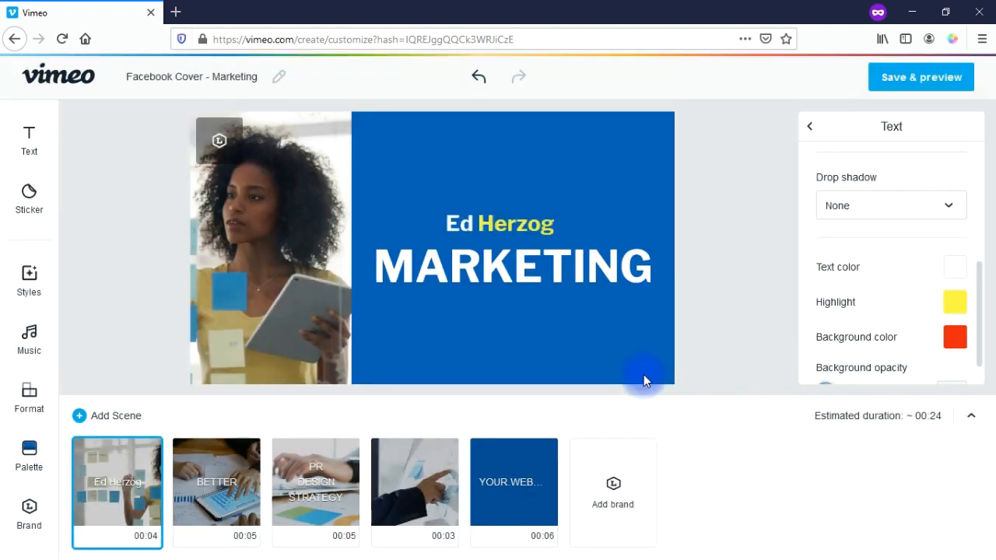
click(516, 214)
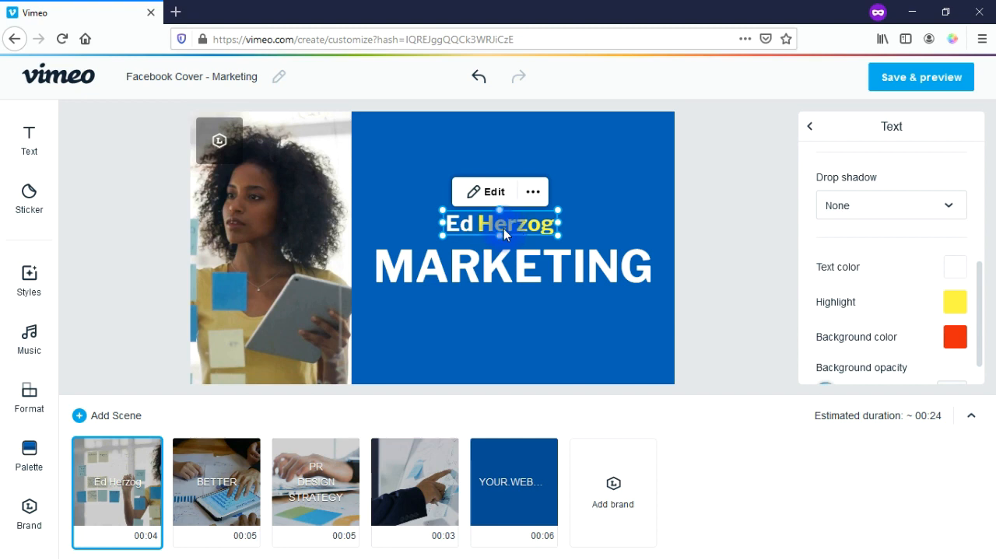
key(ctrl+z)
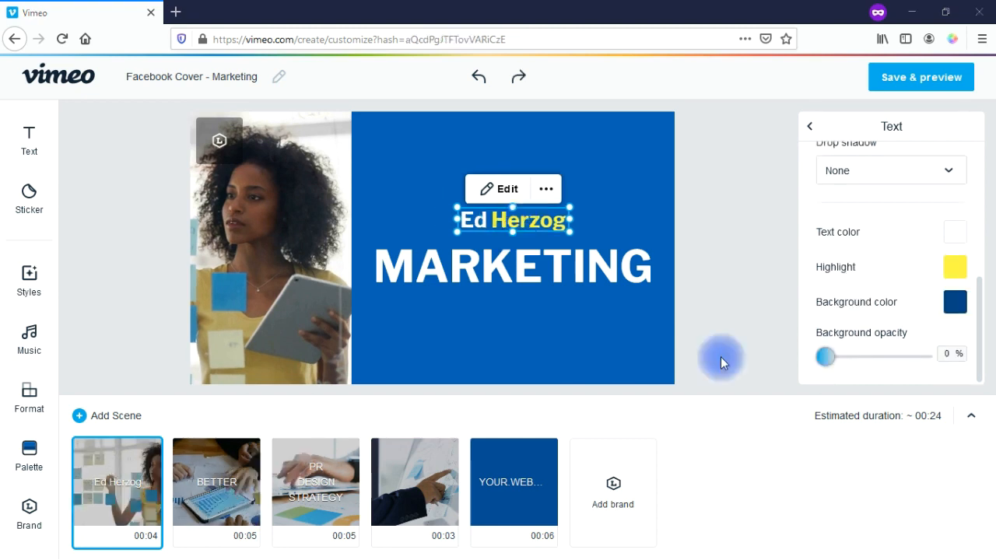
drag(513, 220, 505, 145)
drag(499, 184, 513, 220)
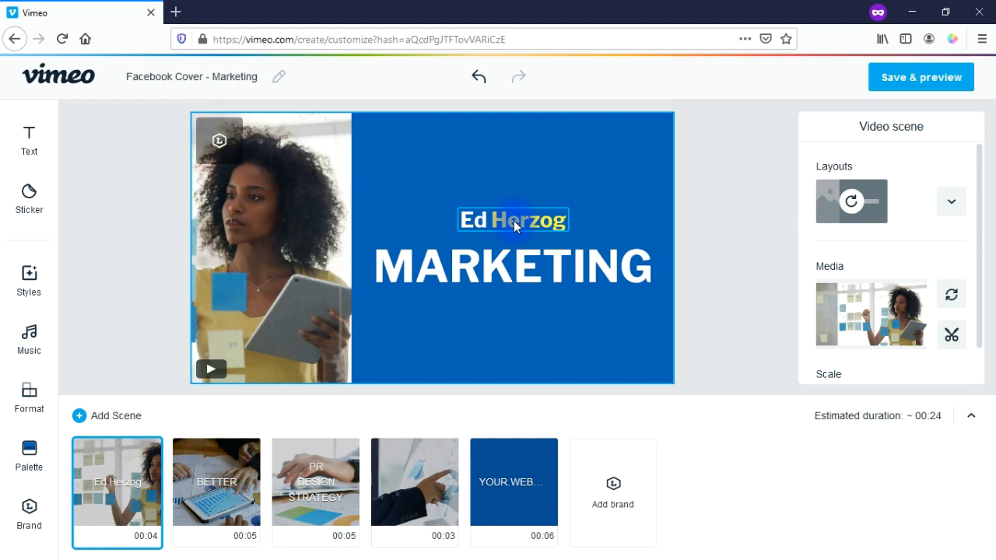
click(513, 220)
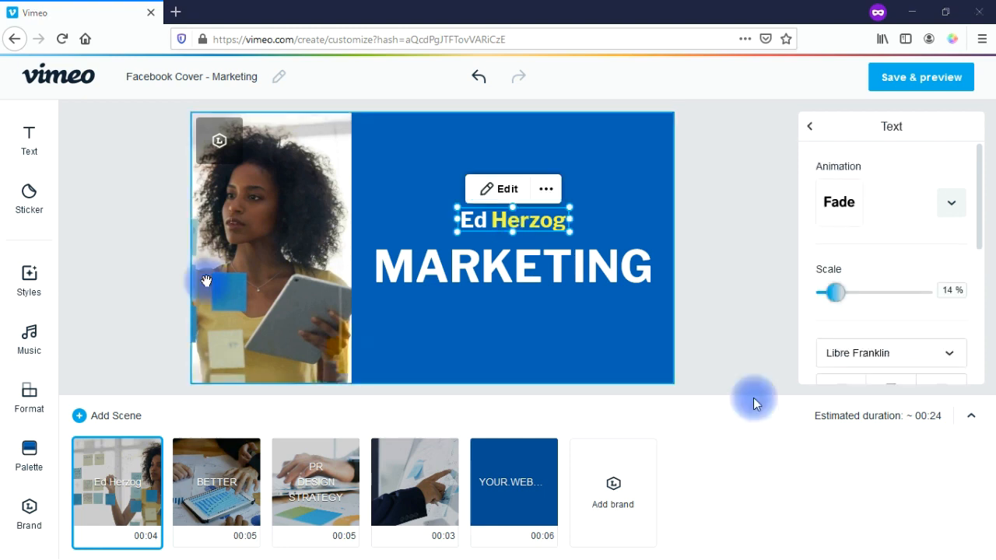
click(43, 143)
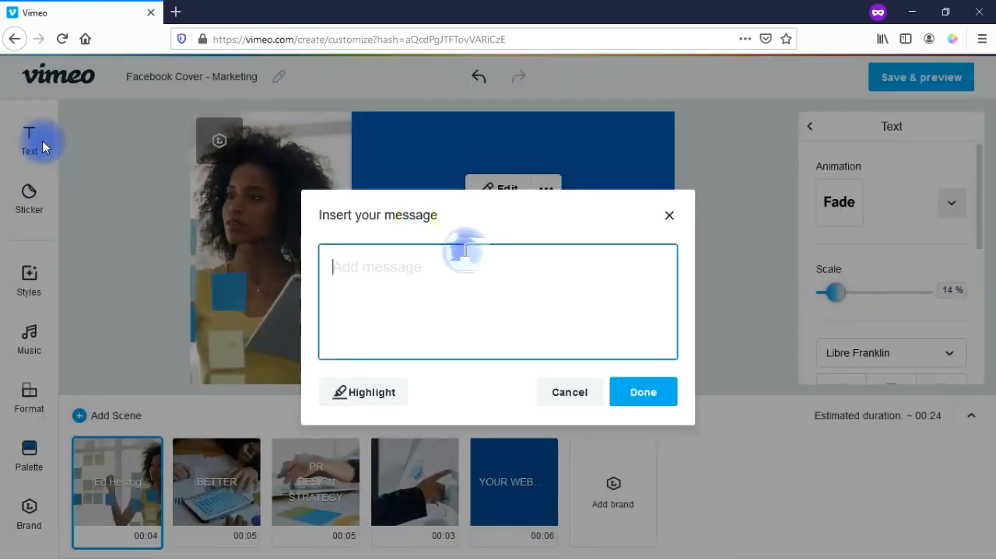
click(669, 216)
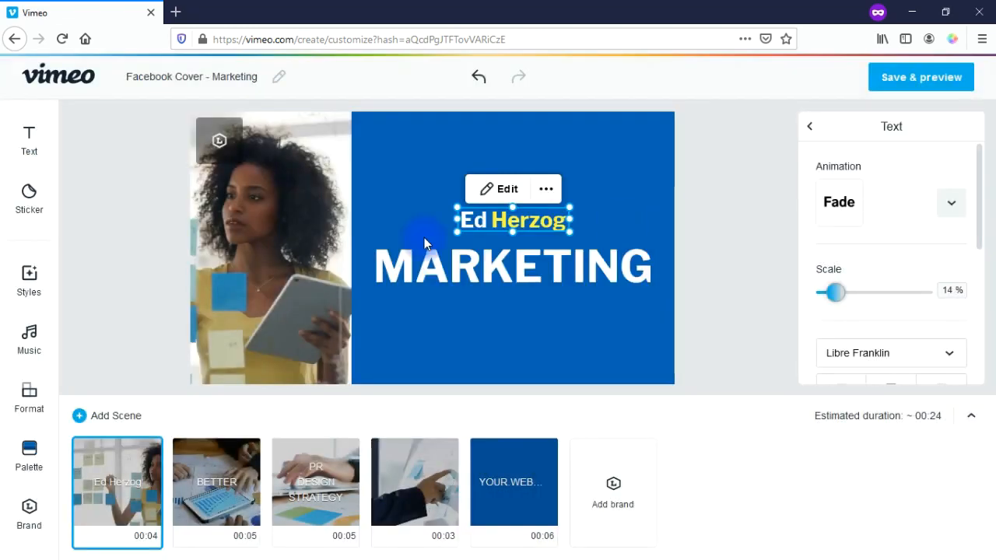
click(31, 212)
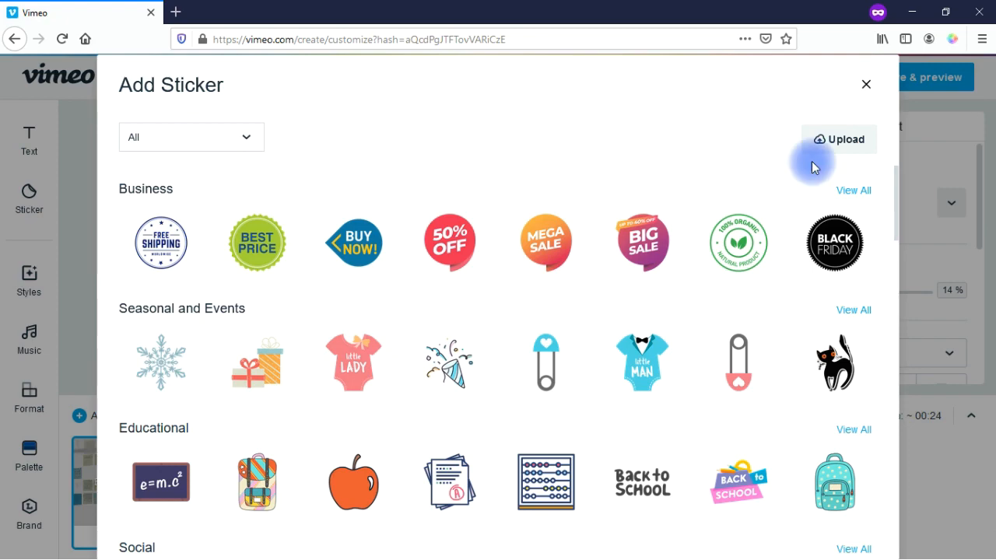
drag(898, 187, 917, 158)
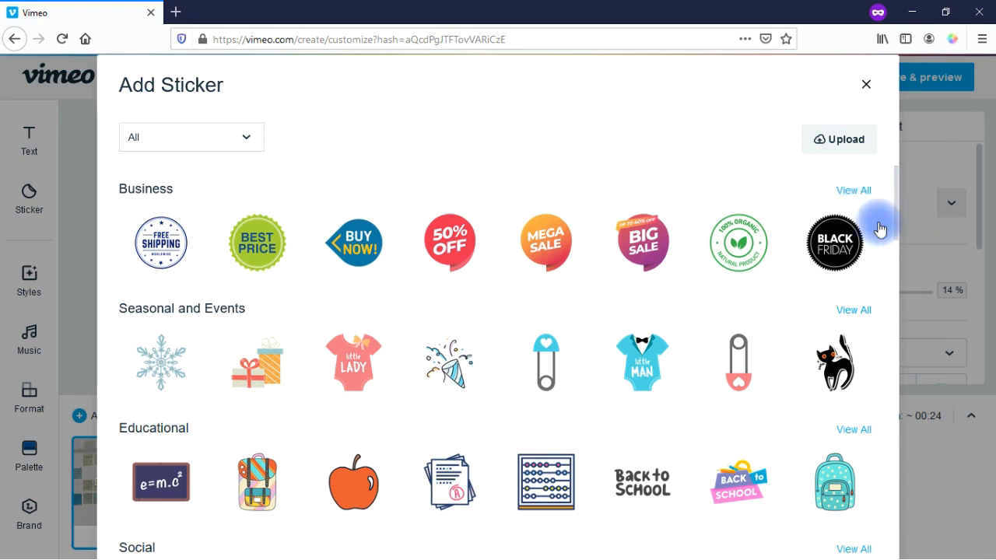
click(868, 86)
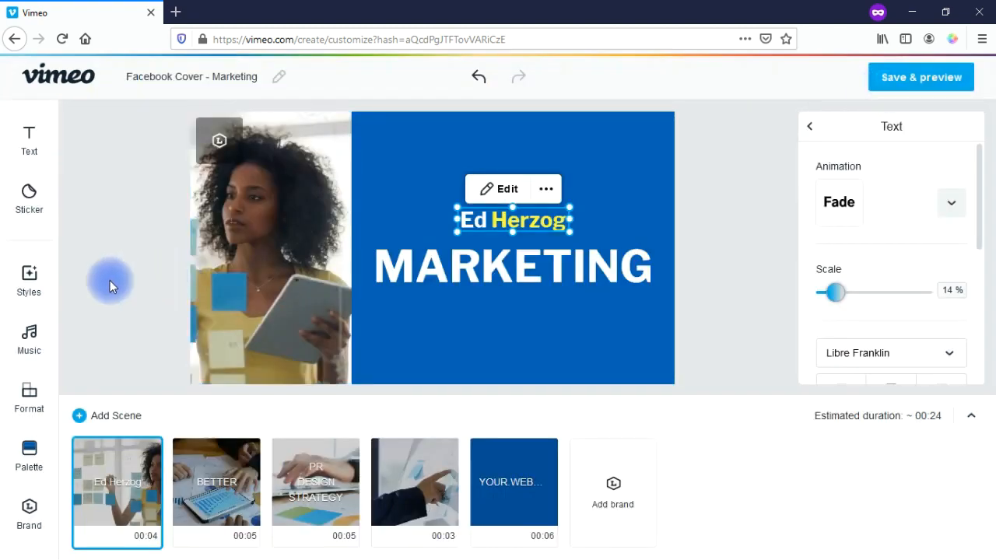
click(38, 279)
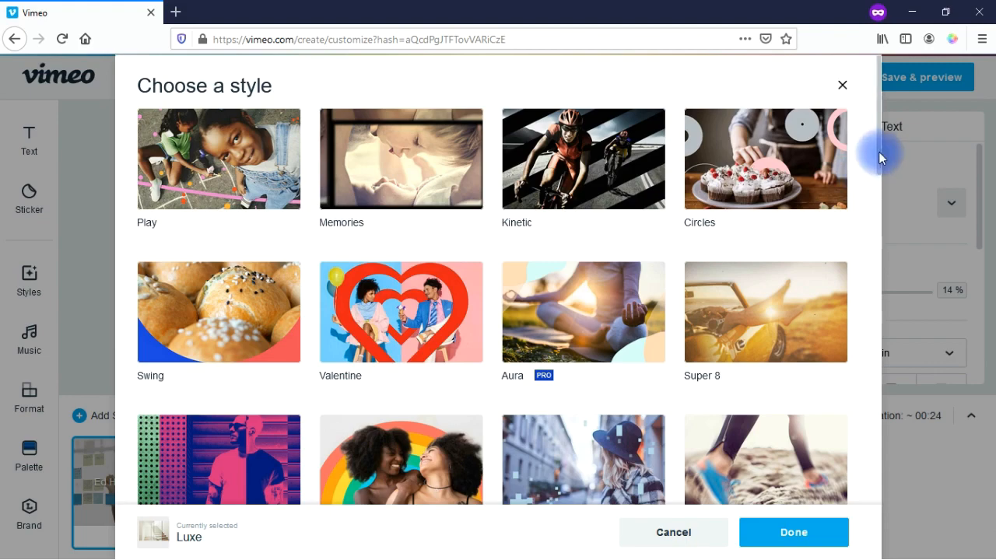
scroll(879, 152, down, 3)
drag(879, 155, 916, 146)
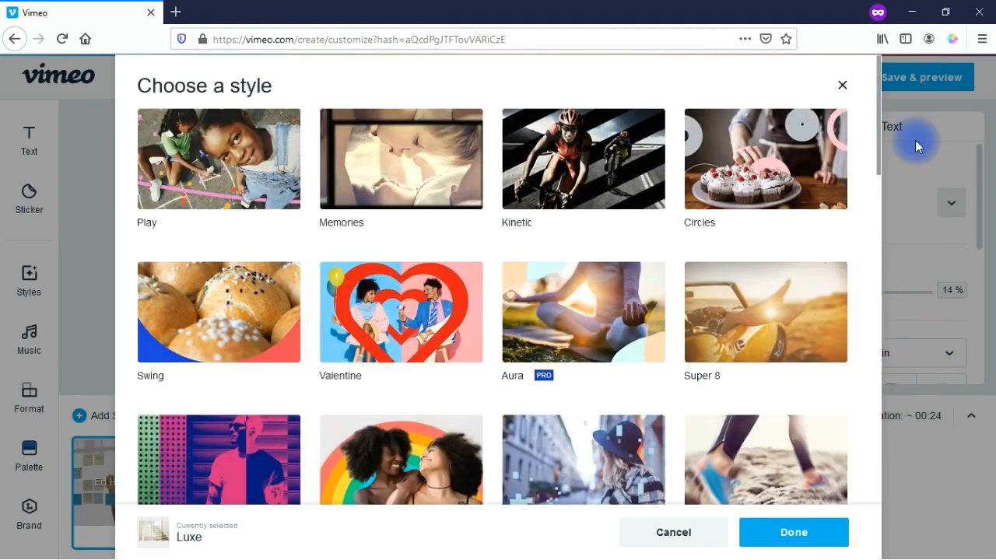
click(674, 532)
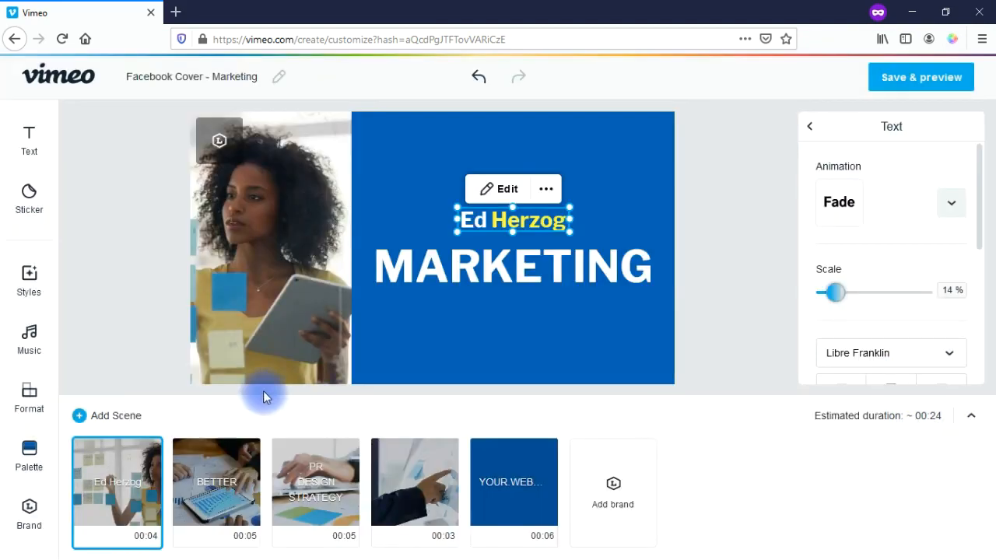
Step: Open the All music catalogue and browse the moods and genres filter lists
click(31, 343)
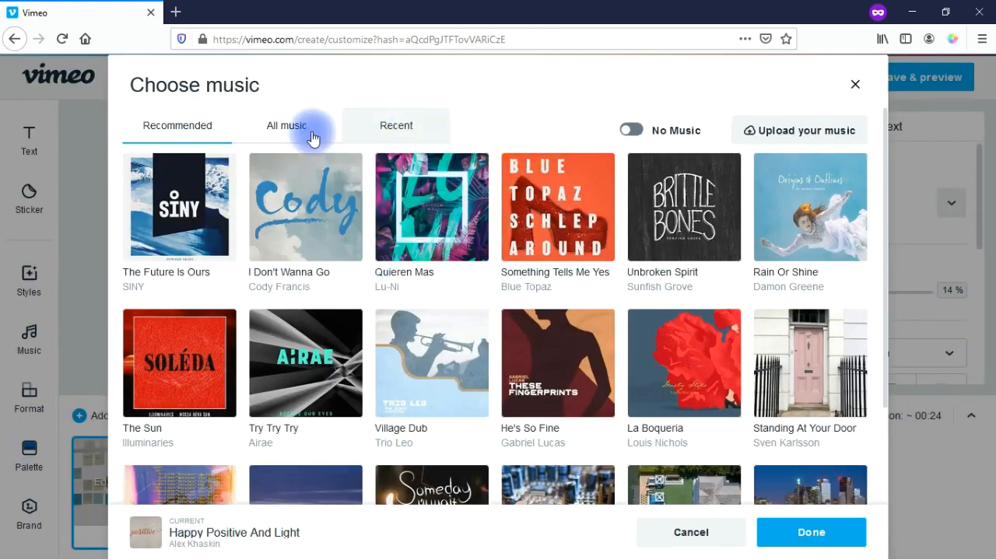
click(287, 128)
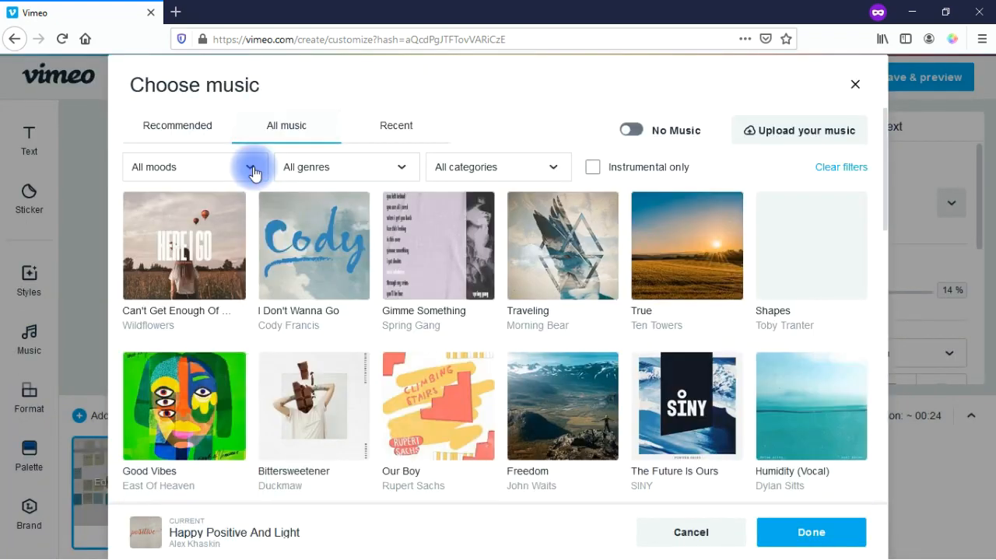
click(251, 169)
drag(268, 195, 270, 319)
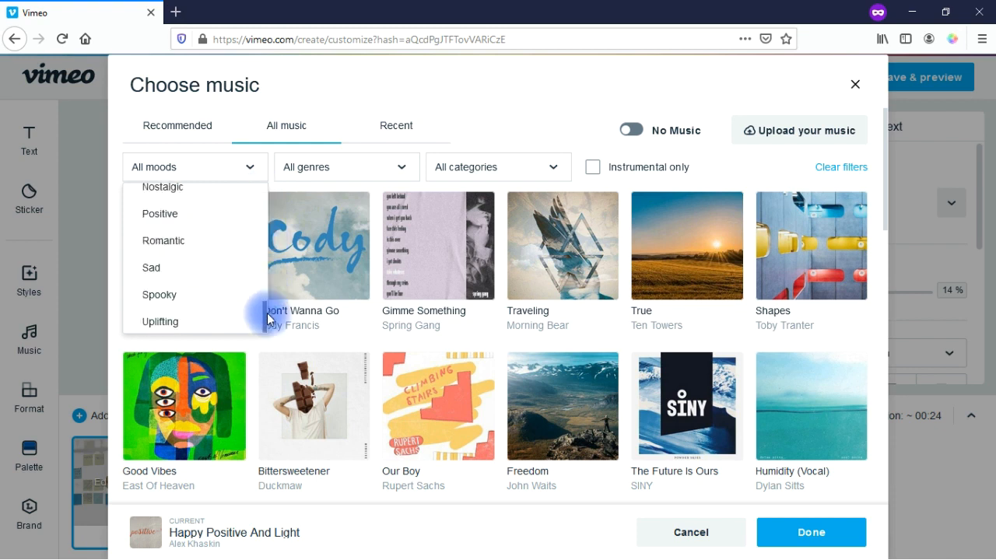
click(399, 175)
drag(415, 208, 414, 300)
click(513, 214)
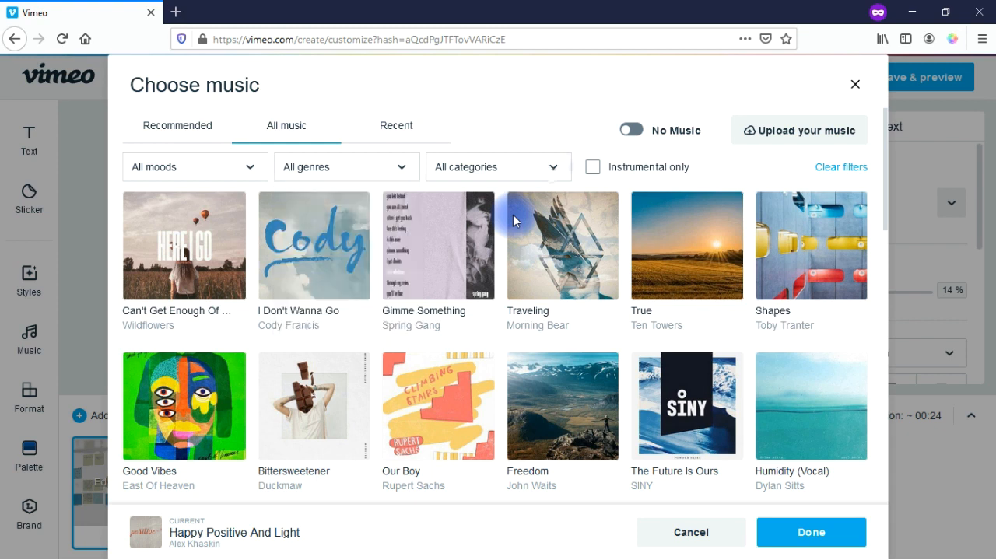
Step: Browse the music categories list, switch to No Music, and bring up the Format options
click(552, 168)
drag(568, 207, 568, 322)
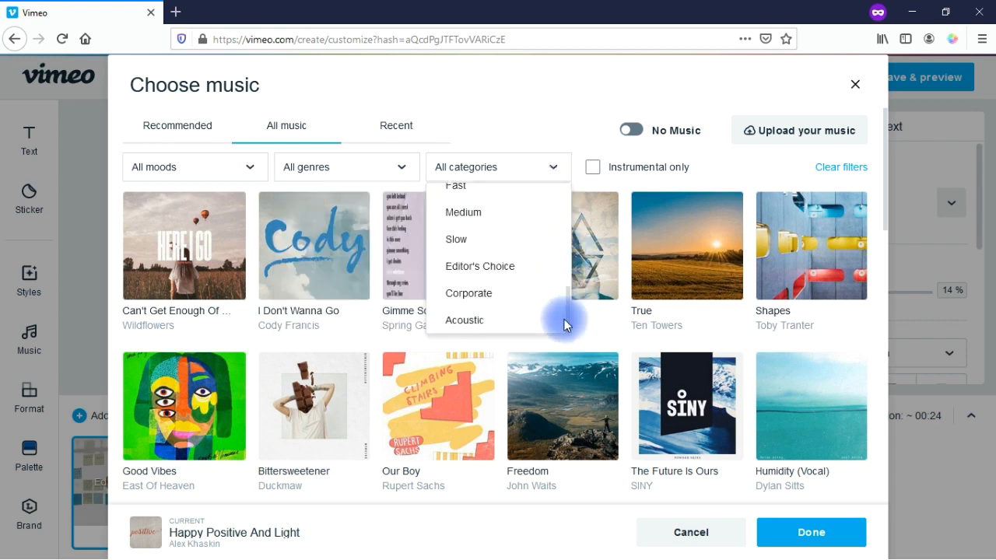
click(552, 140)
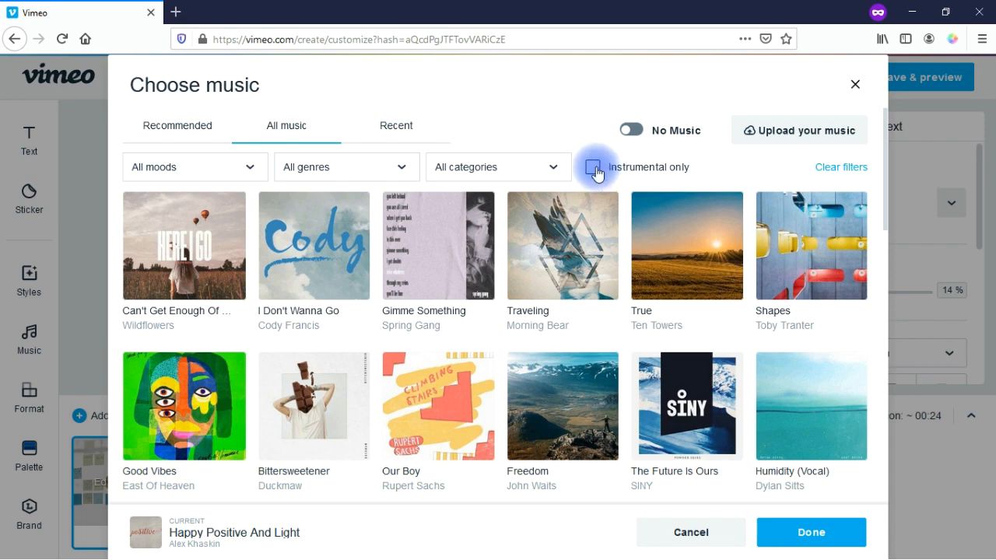
click(632, 130)
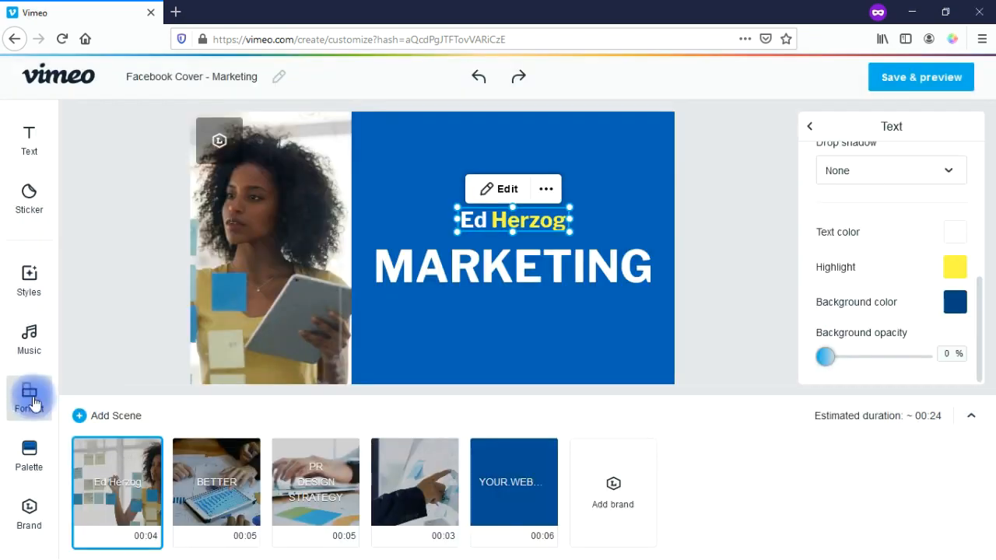
click(33, 403)
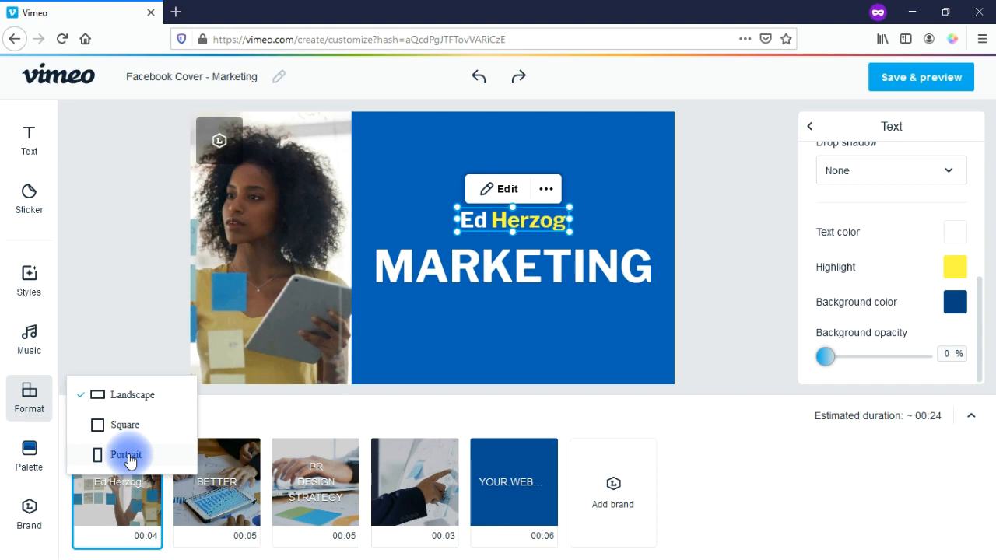
Step: Apply the yellow-and-black palette and set the name title's black background to 100% opacity
click(31, 457)
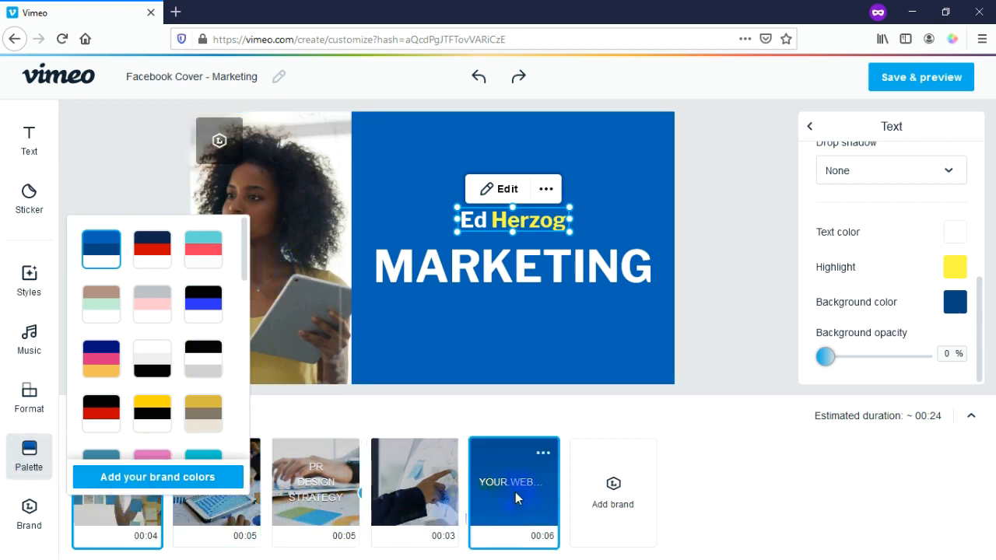
drag(244, 261, 233, 289)
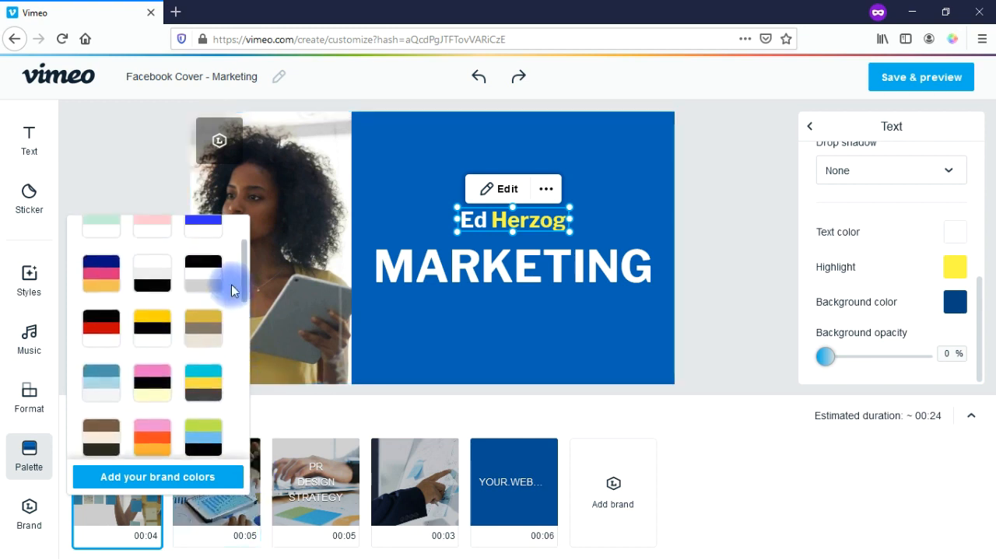
click(153, 331)
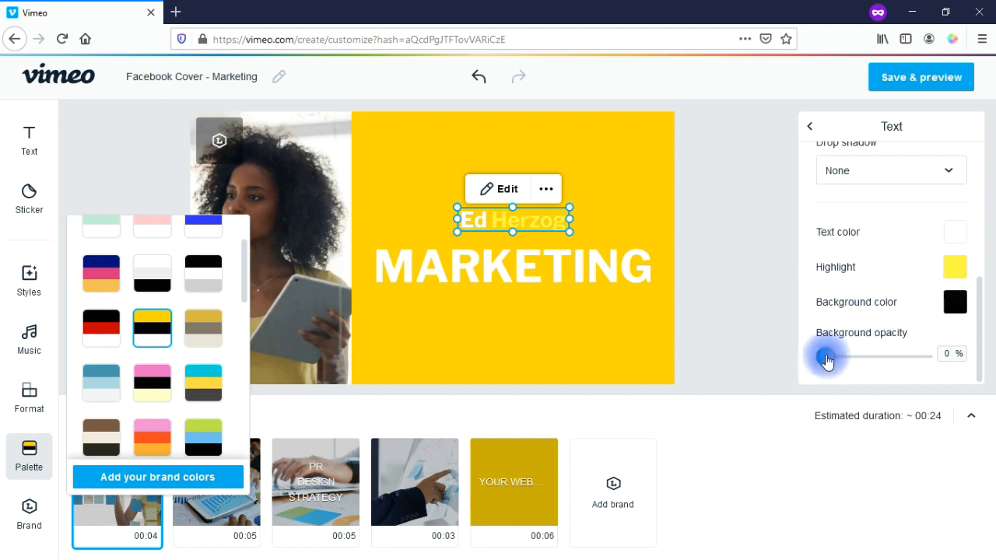
drag(825, 359, 930, 360)
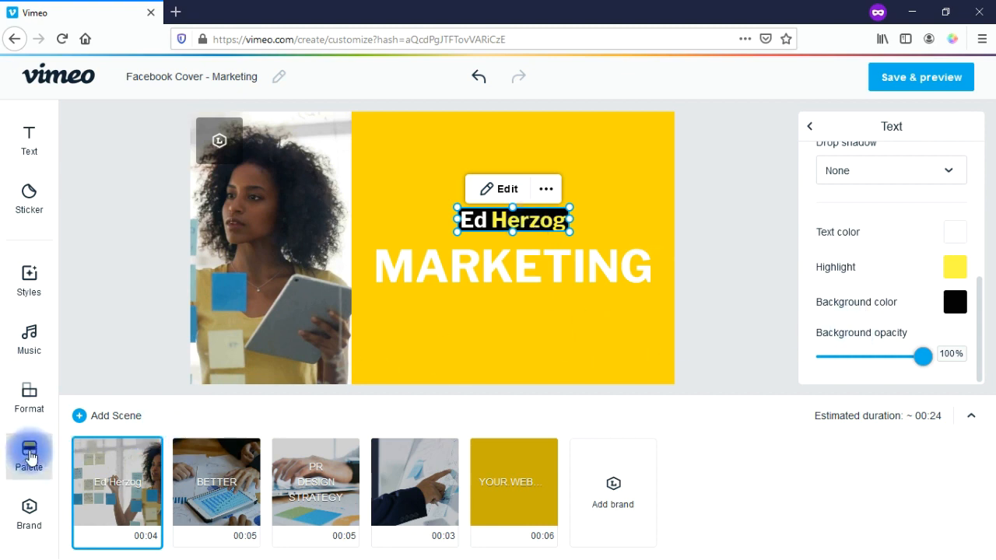
Step: Preview scenes 2, 3 and 4, ending on the whiteboard sticky-notes scene, with the palette left unchanged
click(216, 481)
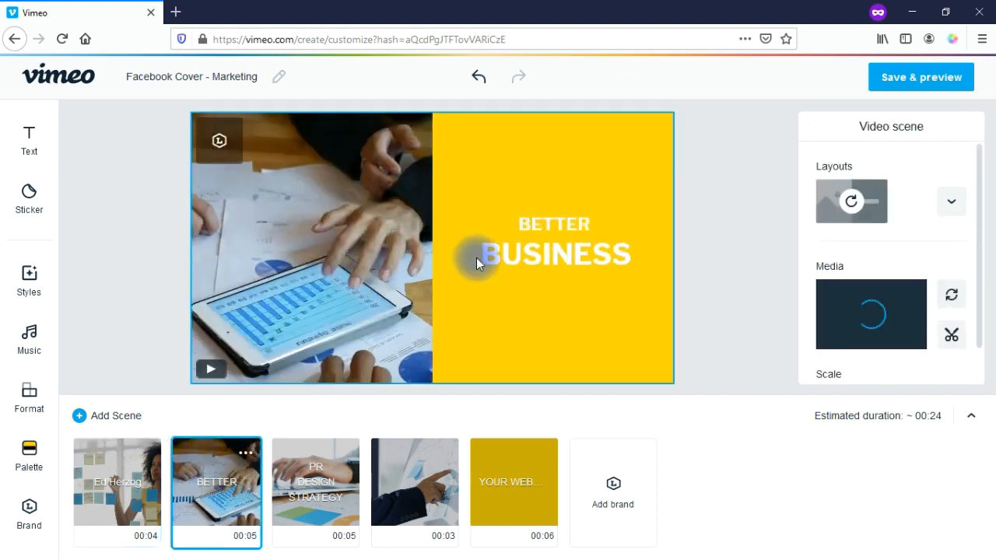
click(342, 482)
click(421, 483)
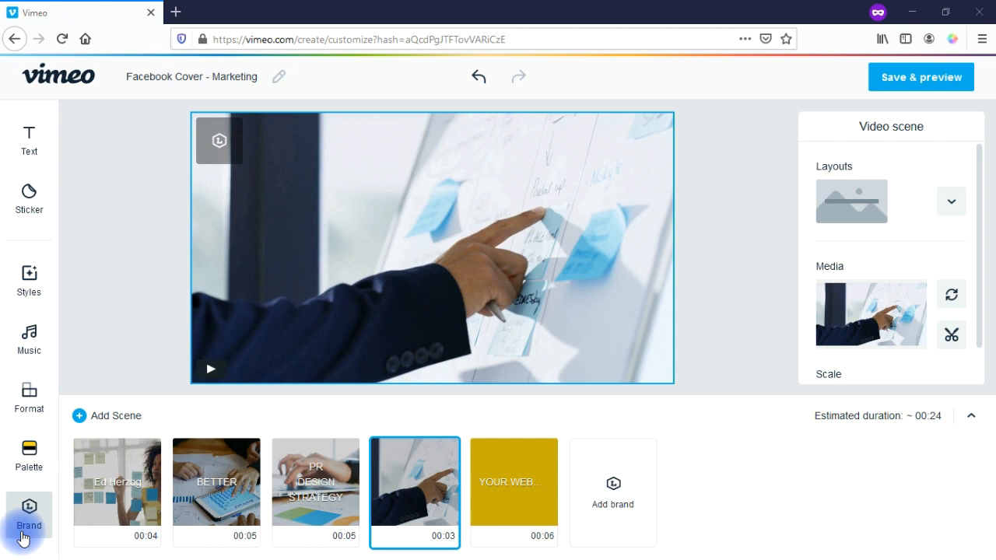
click(28, 459)
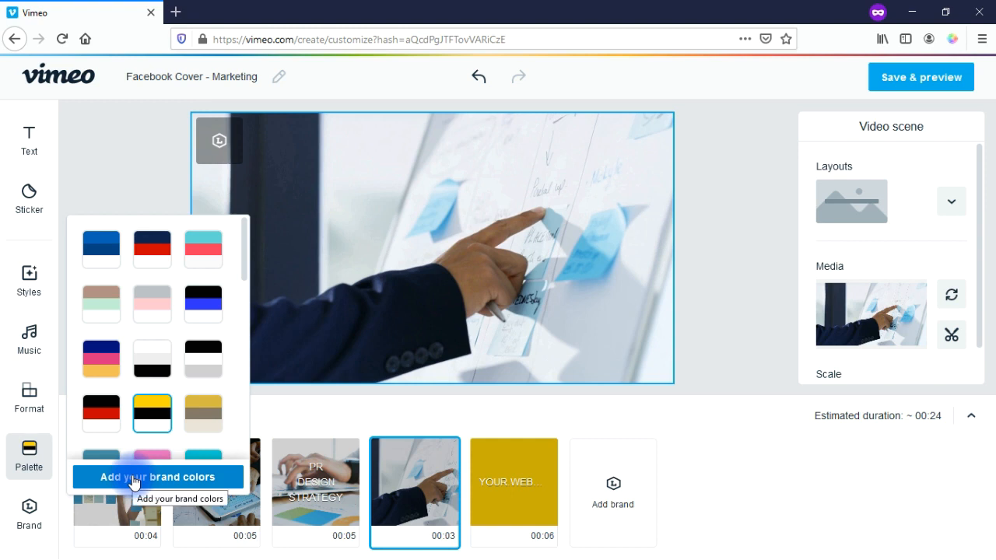
click(140, 175)
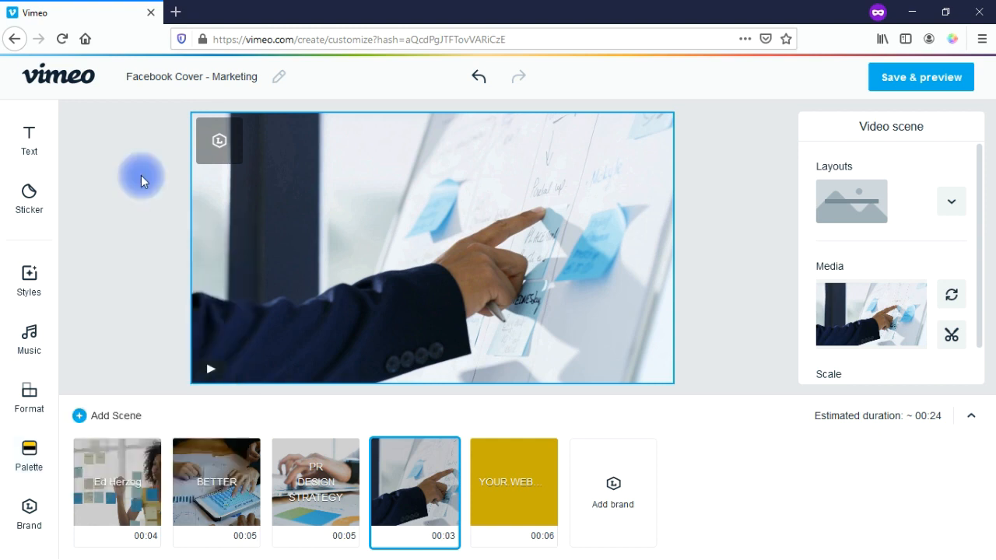